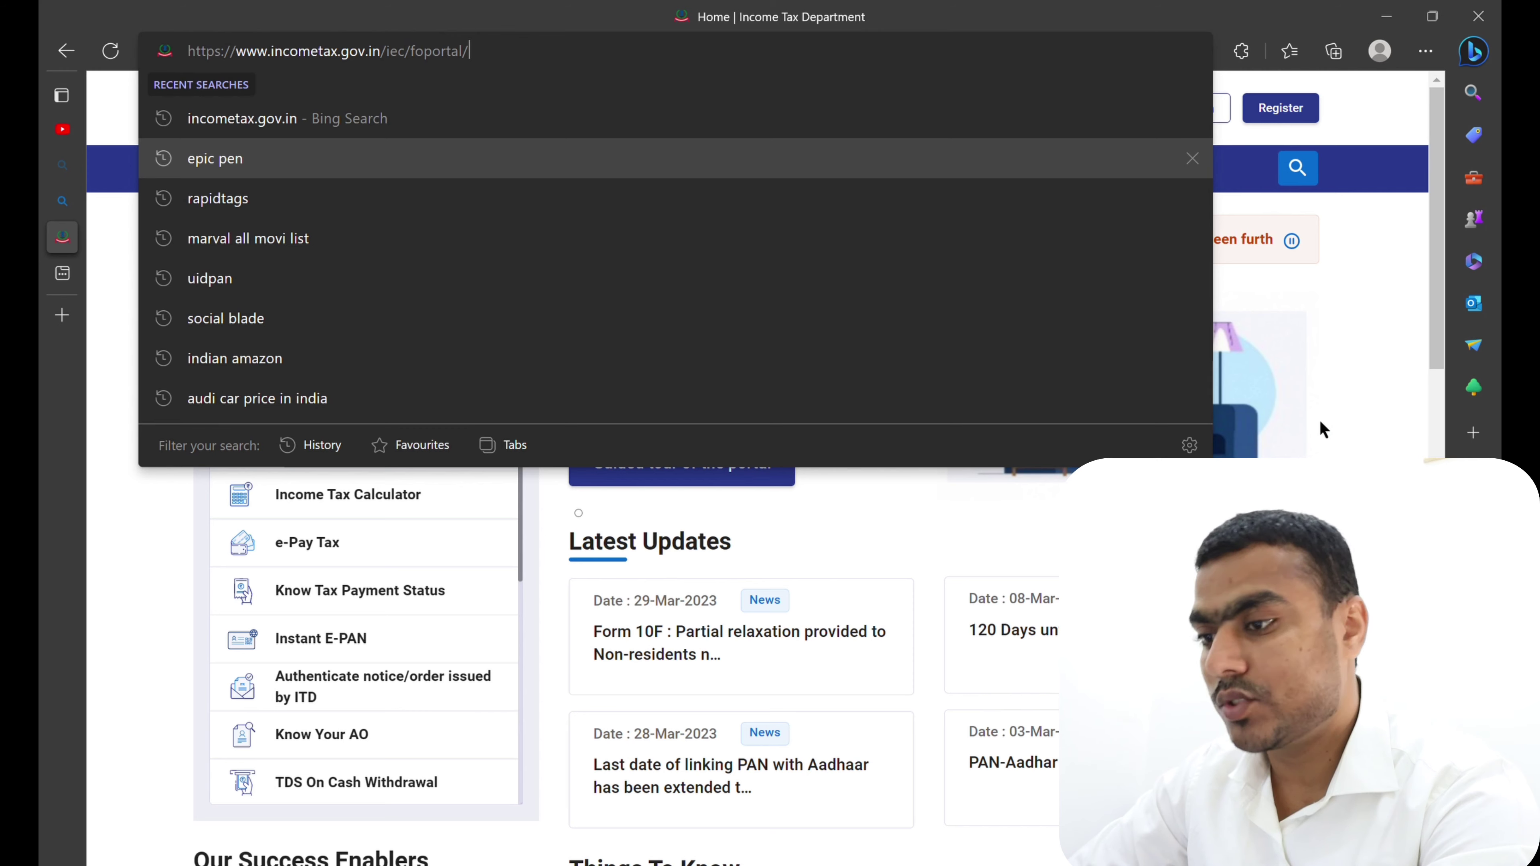
Open the Link Aadhaar Status page from the portal's quick links and reload it until the form loads.
left_click(1382, 411)
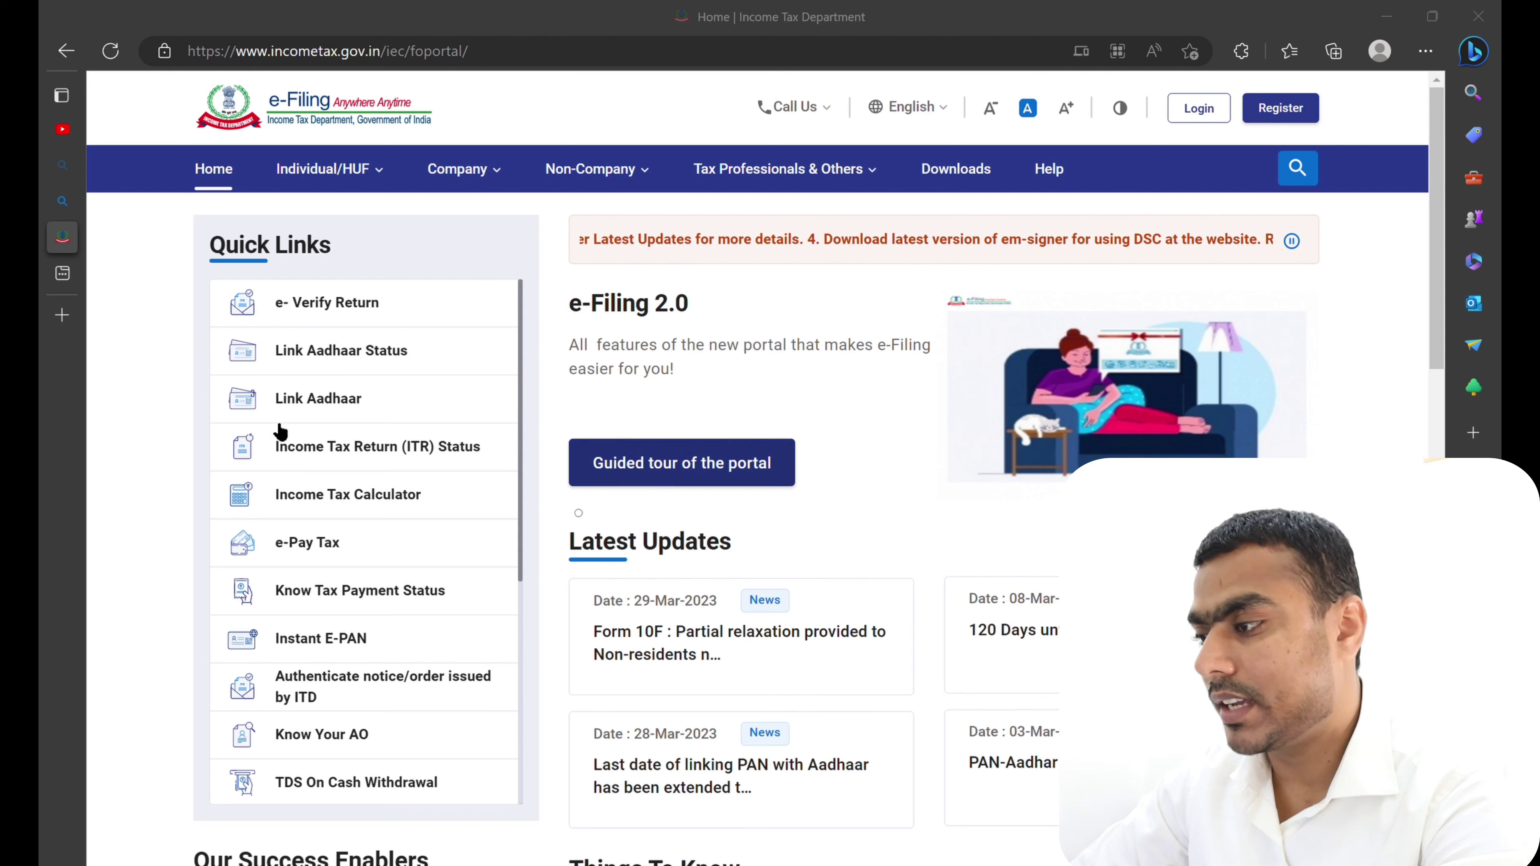
left_click(310, 355)
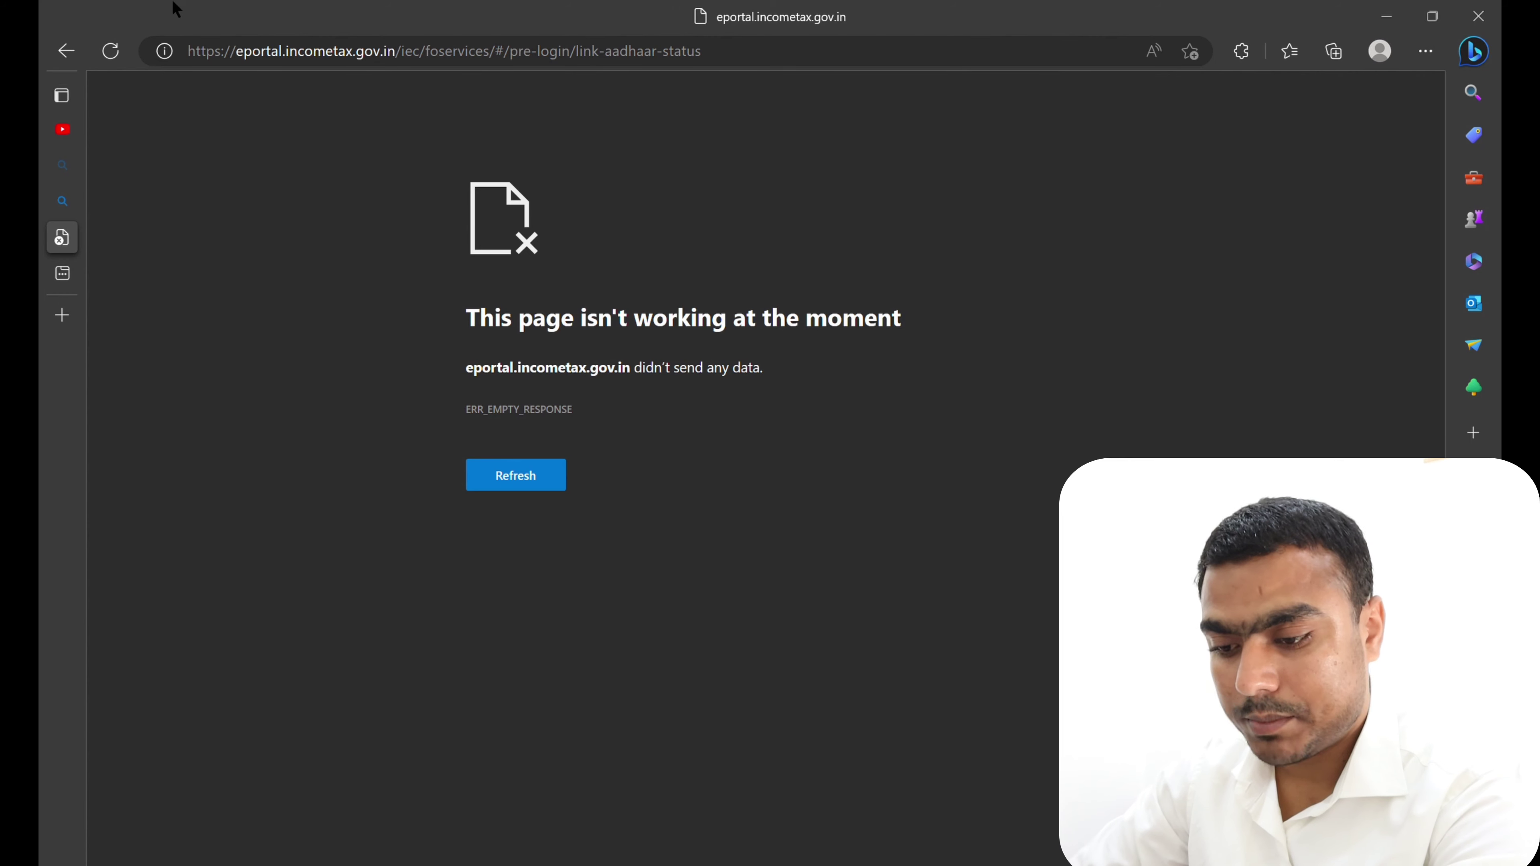
key("F5")
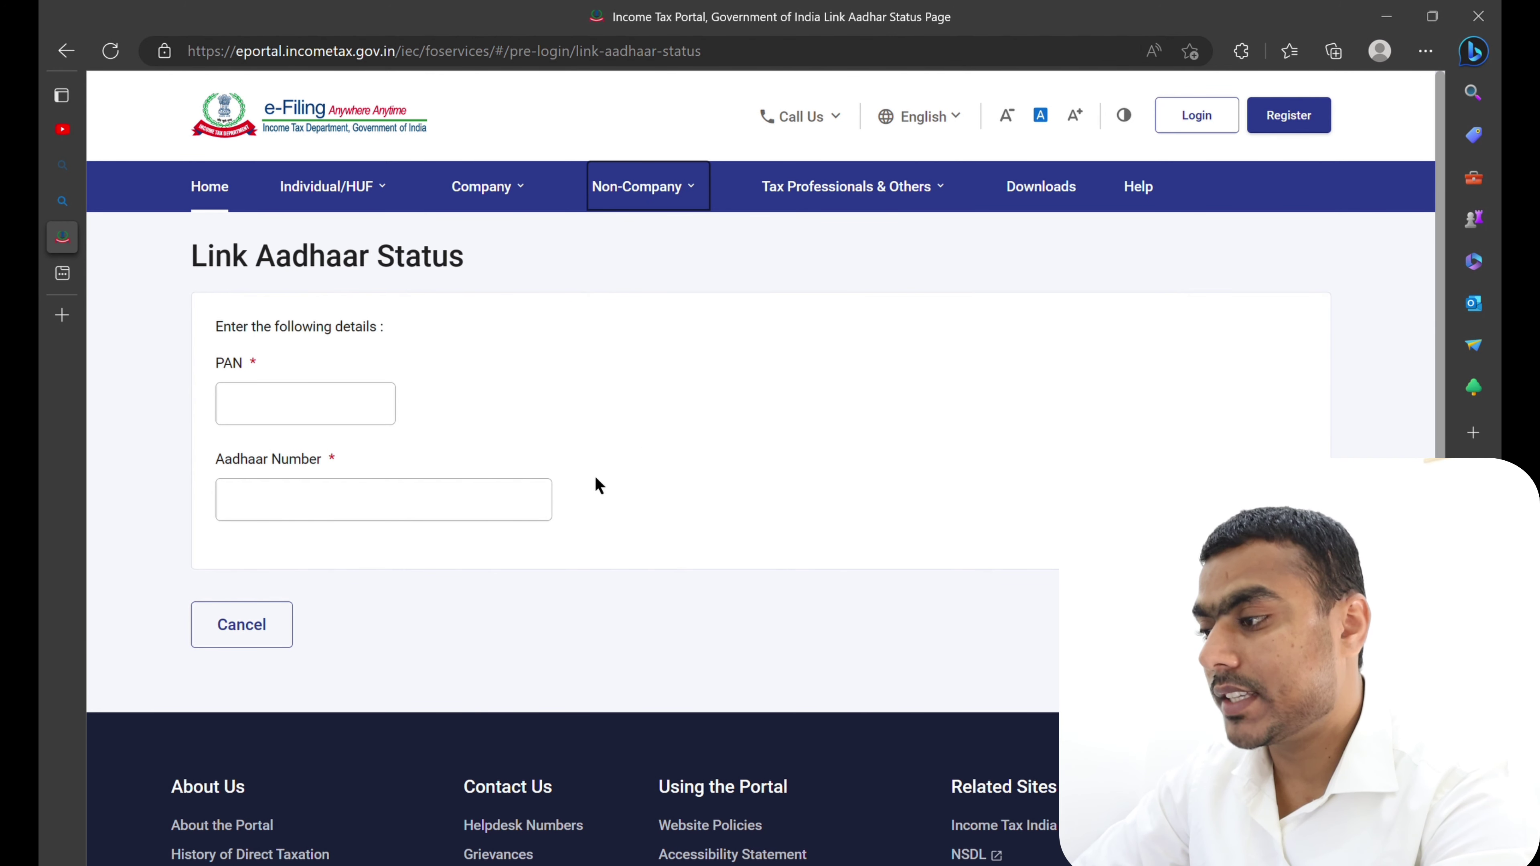
mouse_move(782, 189)
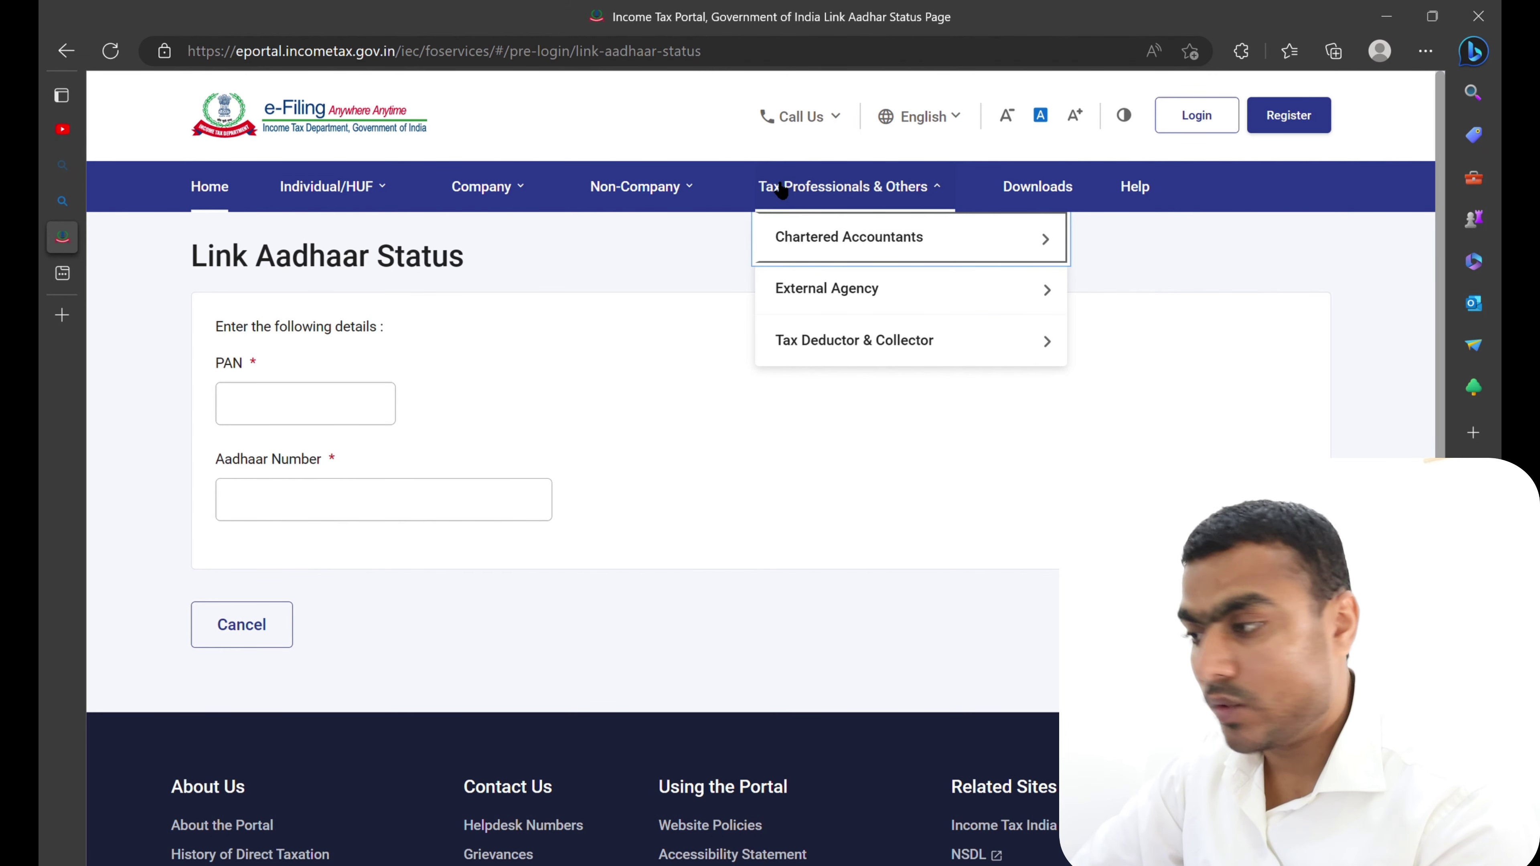
Check the Aadhaar link status using the PAN and Aadhaar number, and close the result message.
left_click(310, 420)
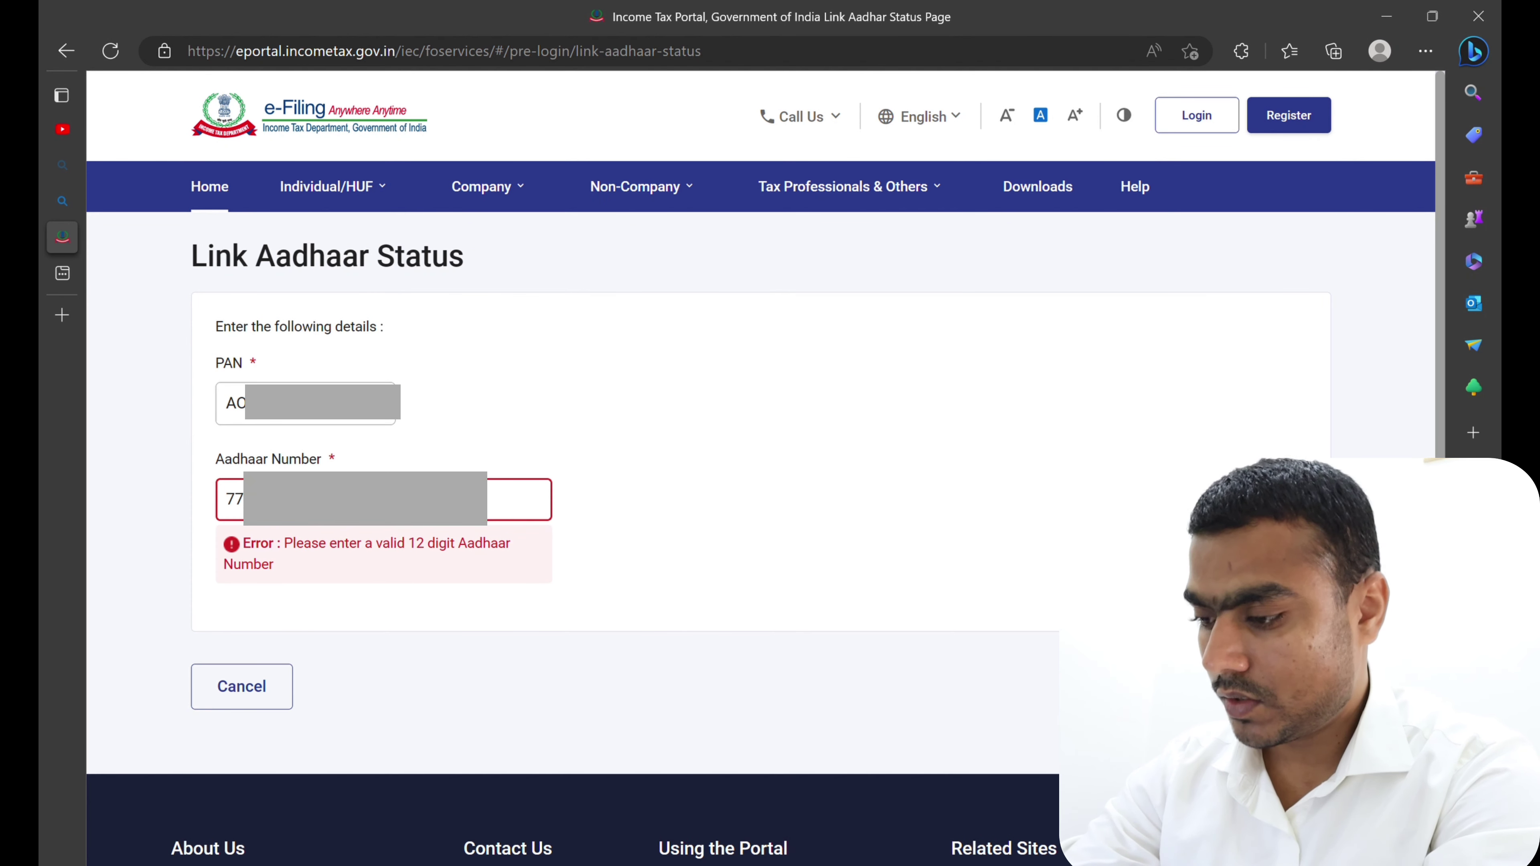
left_click(716, 592)
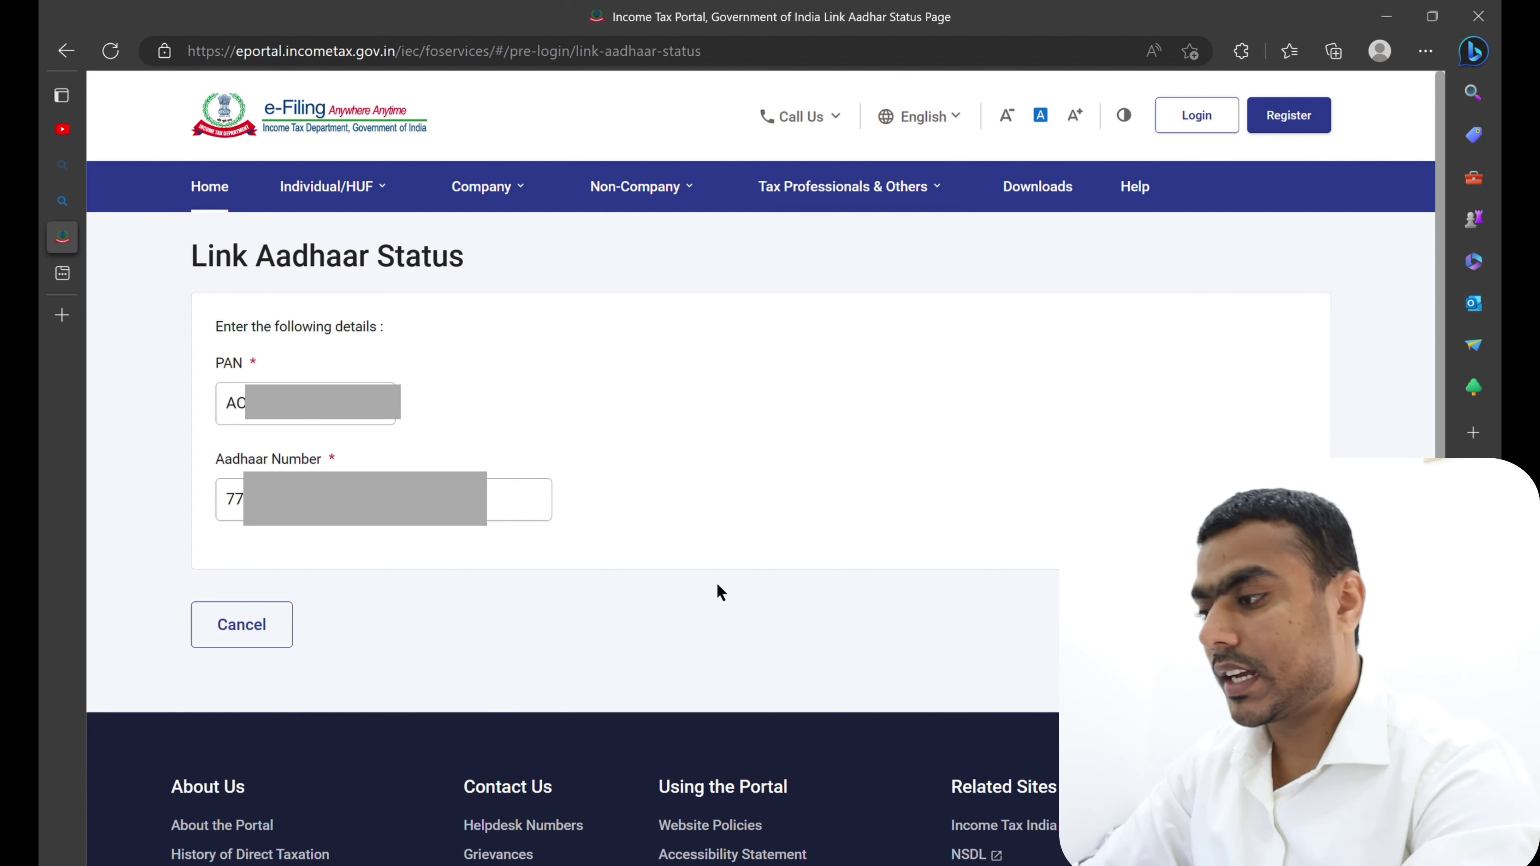
left_click(642, 186)
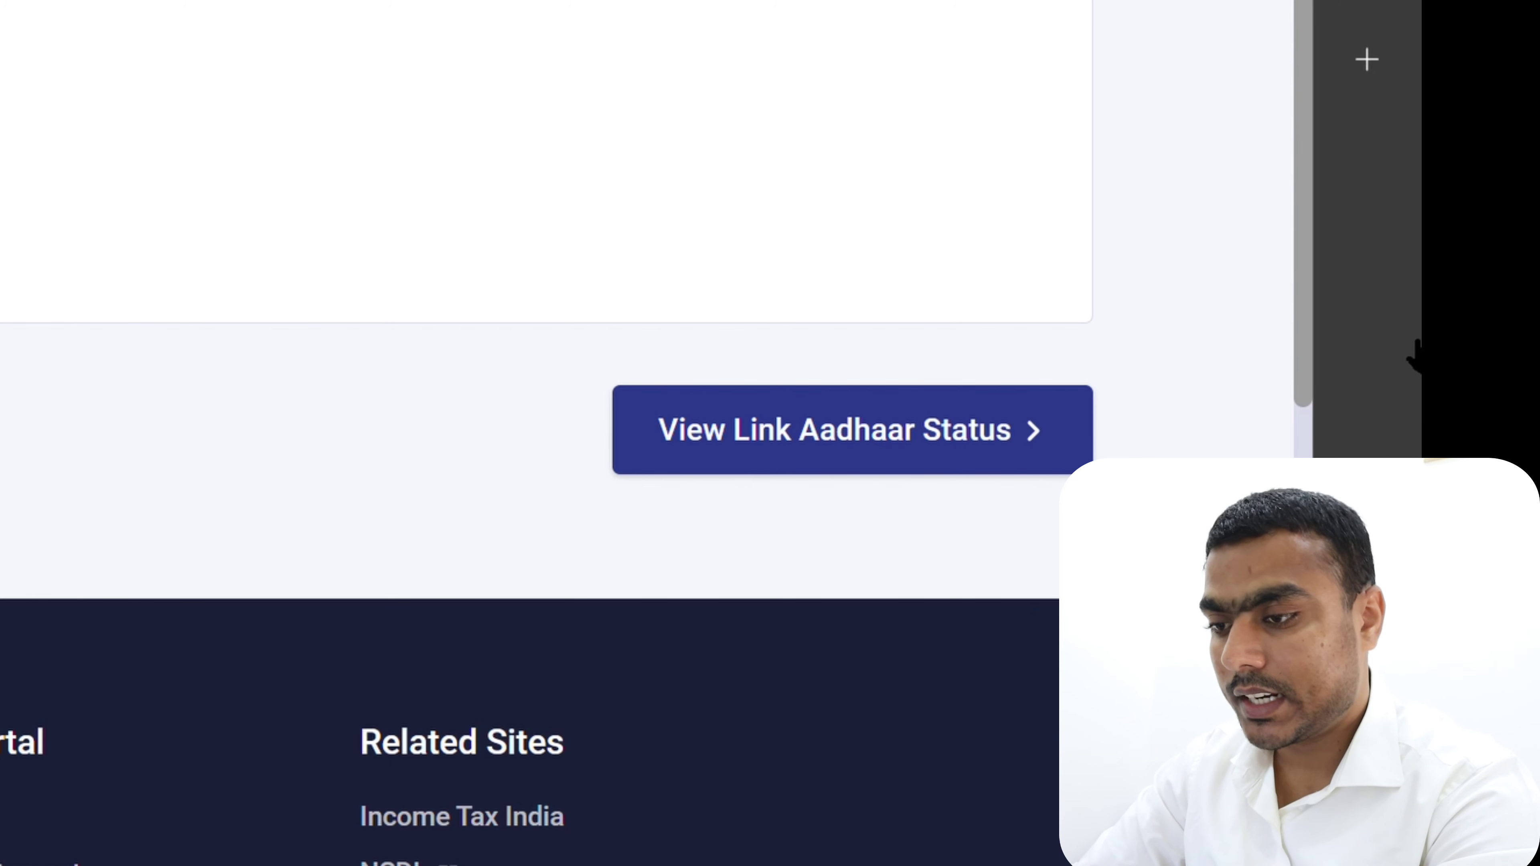
left_click(825, 462)
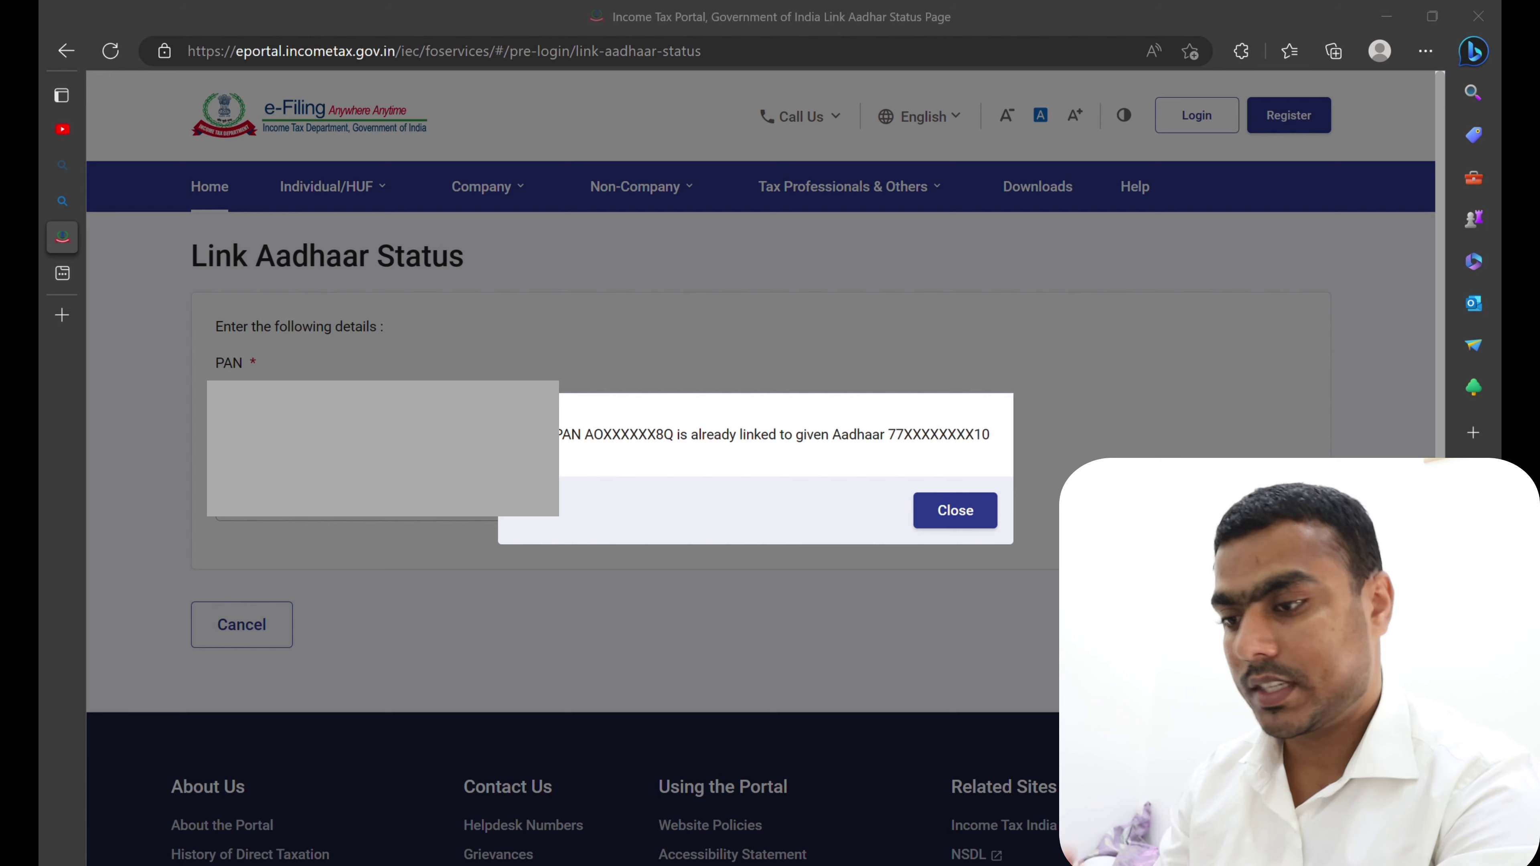
left_click(945, 530)
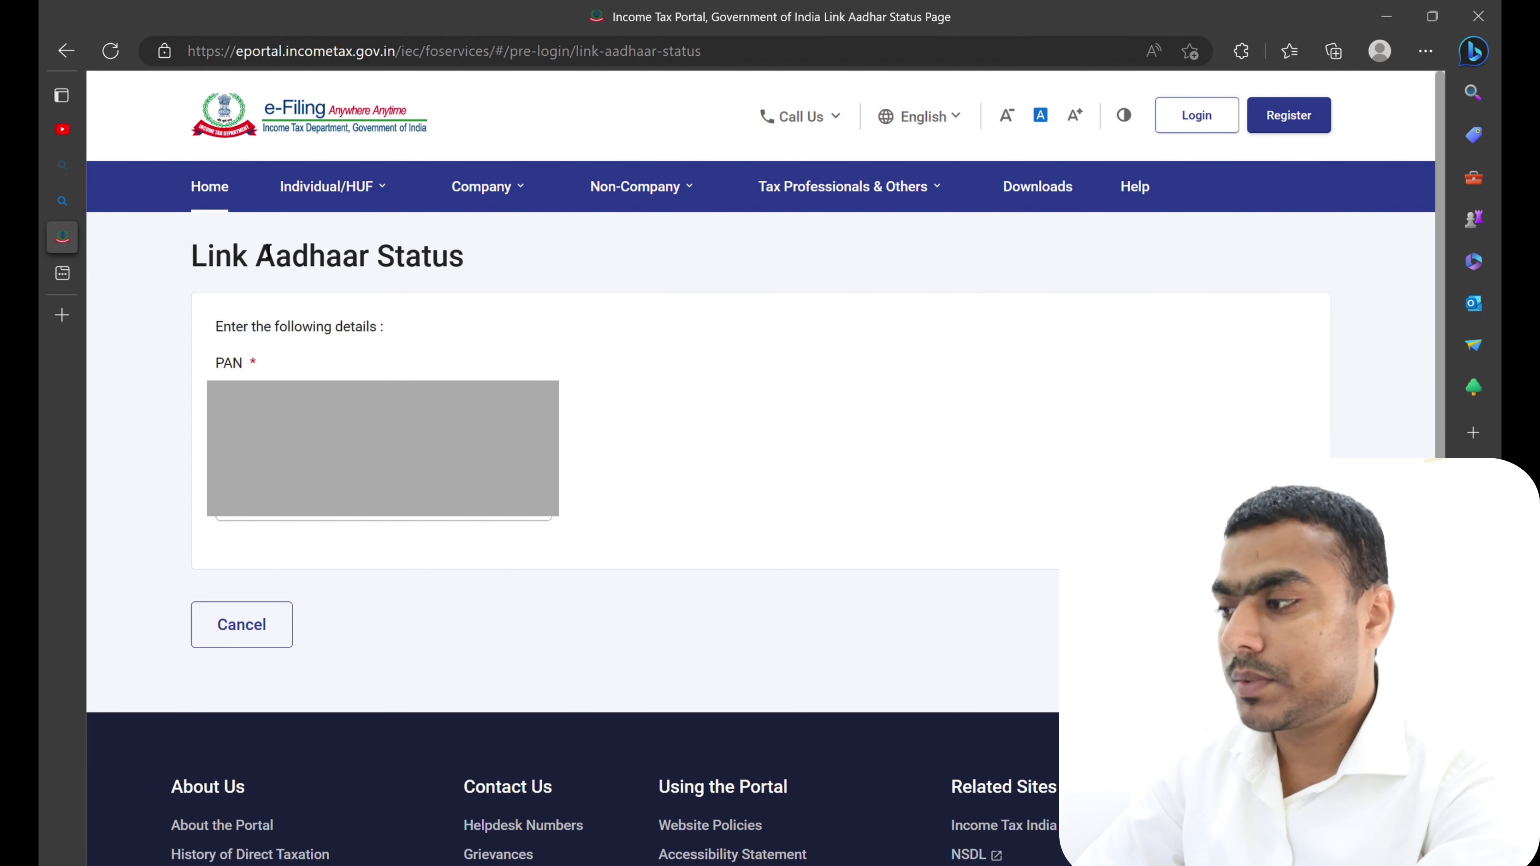
Return to the portal home page and open the Link Aadhaar form from the quick links.
left_click(223, 209)
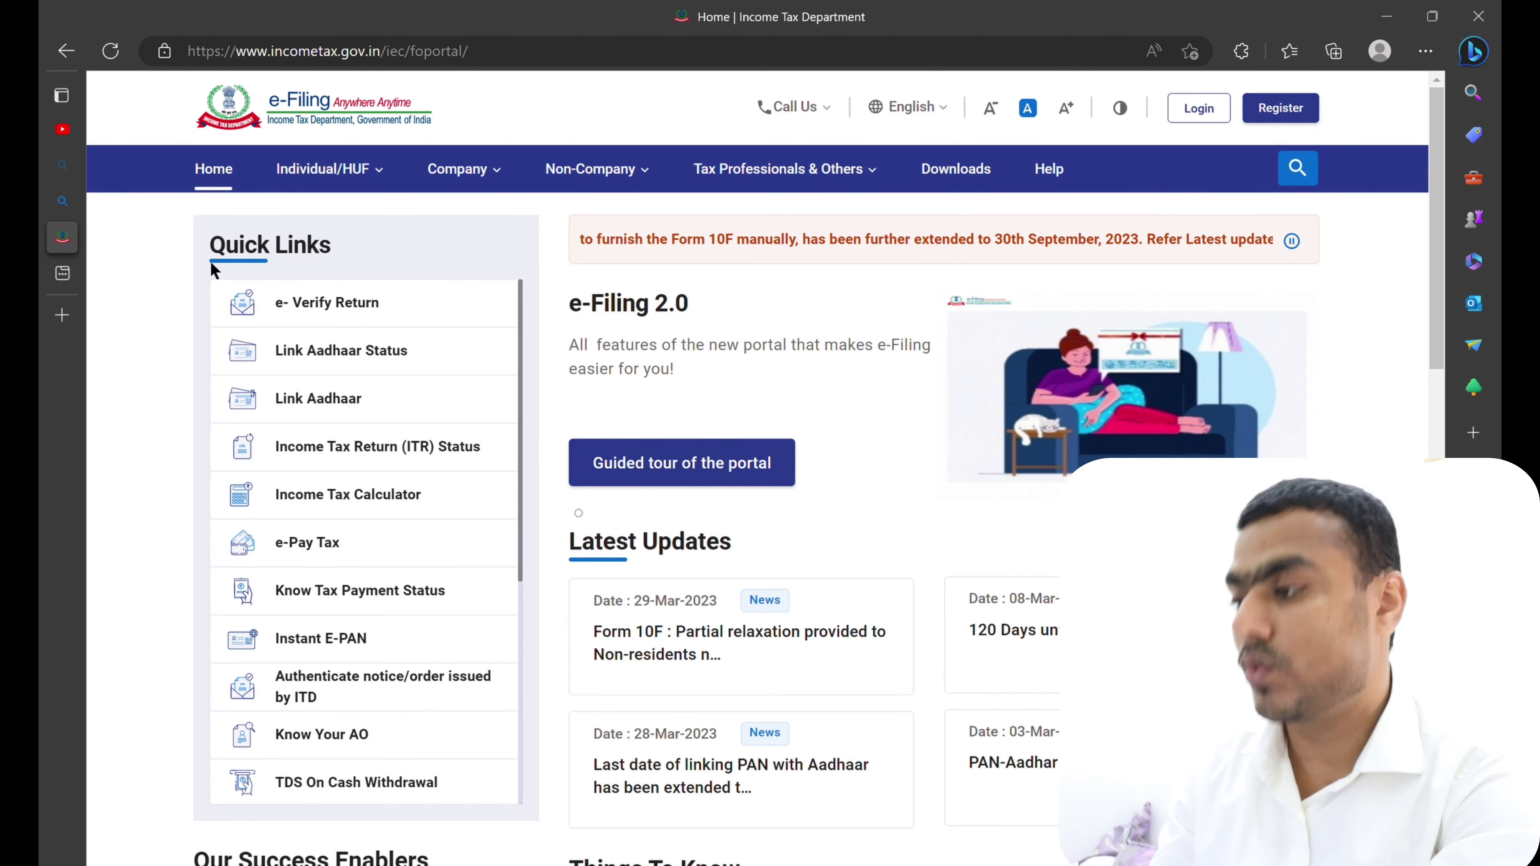
left_click(316, 407)
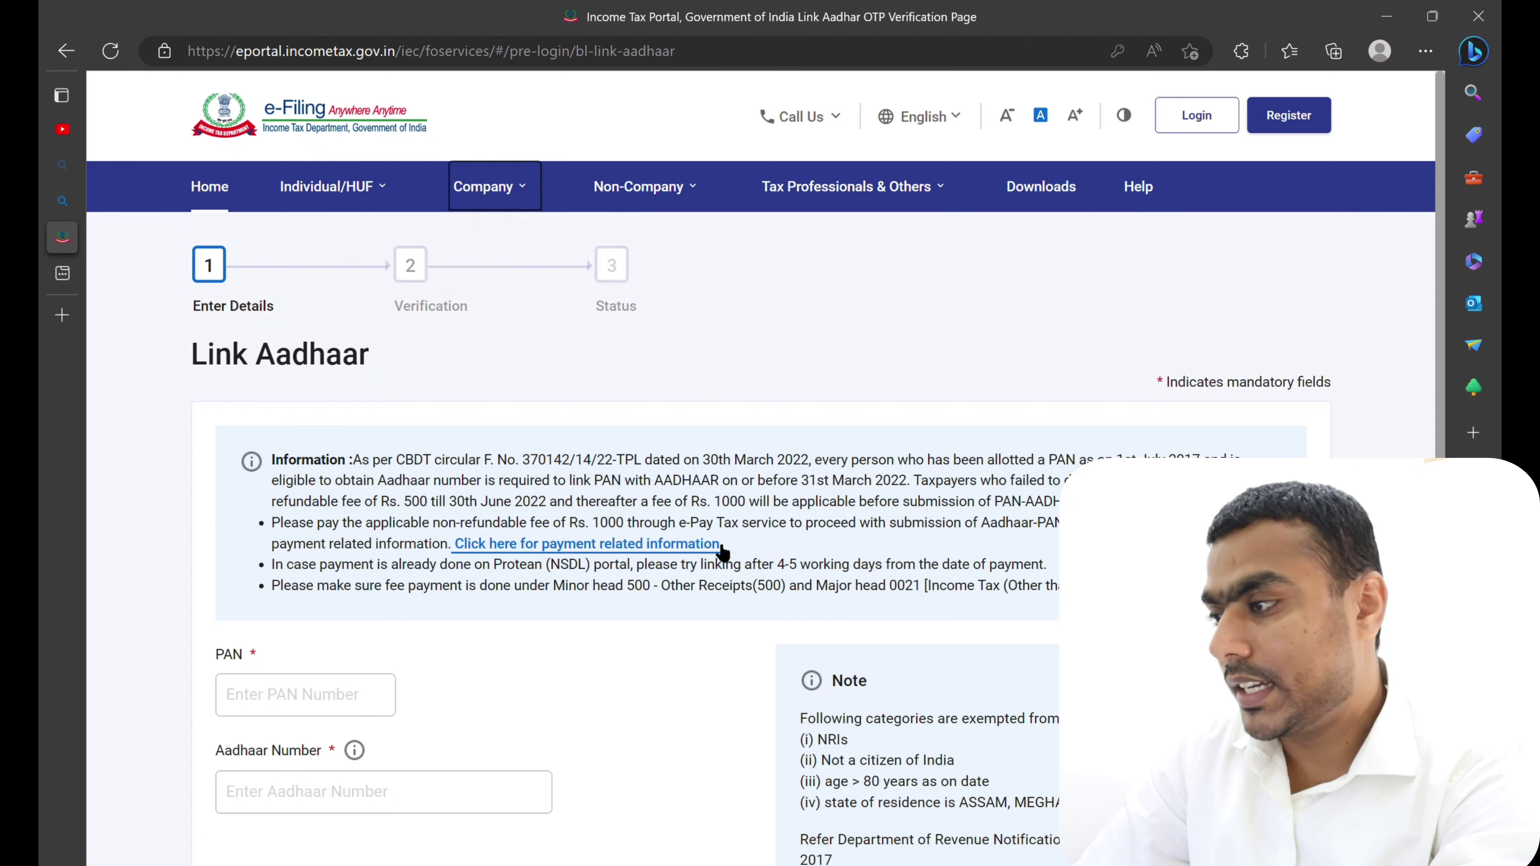
scroll(723, 563, "down", 1)
scroll(724, 562, "up", 1)
left_click(221, 205)
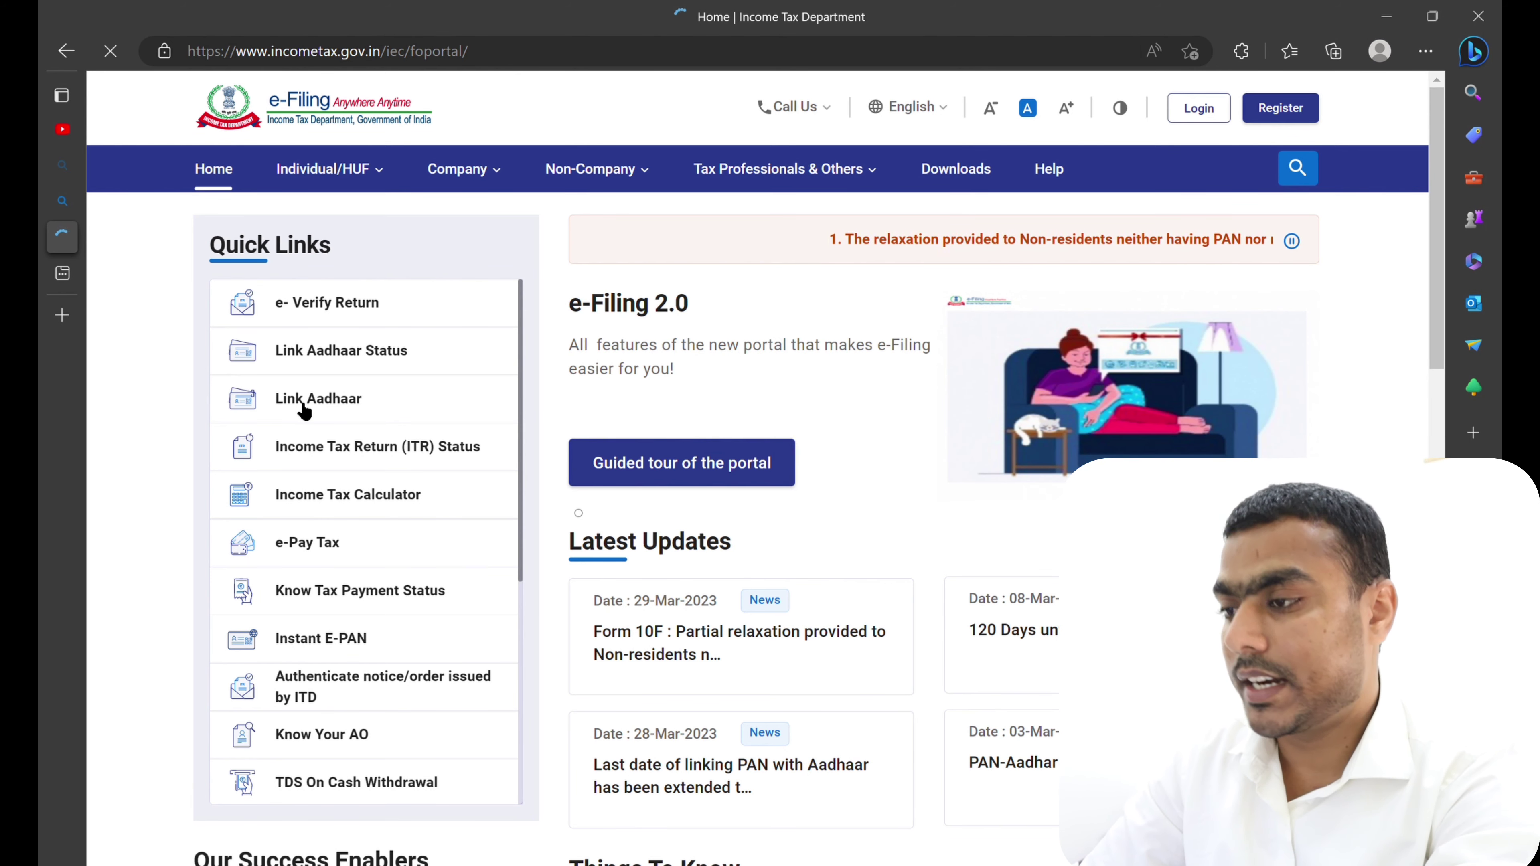
left_click(303, 402)
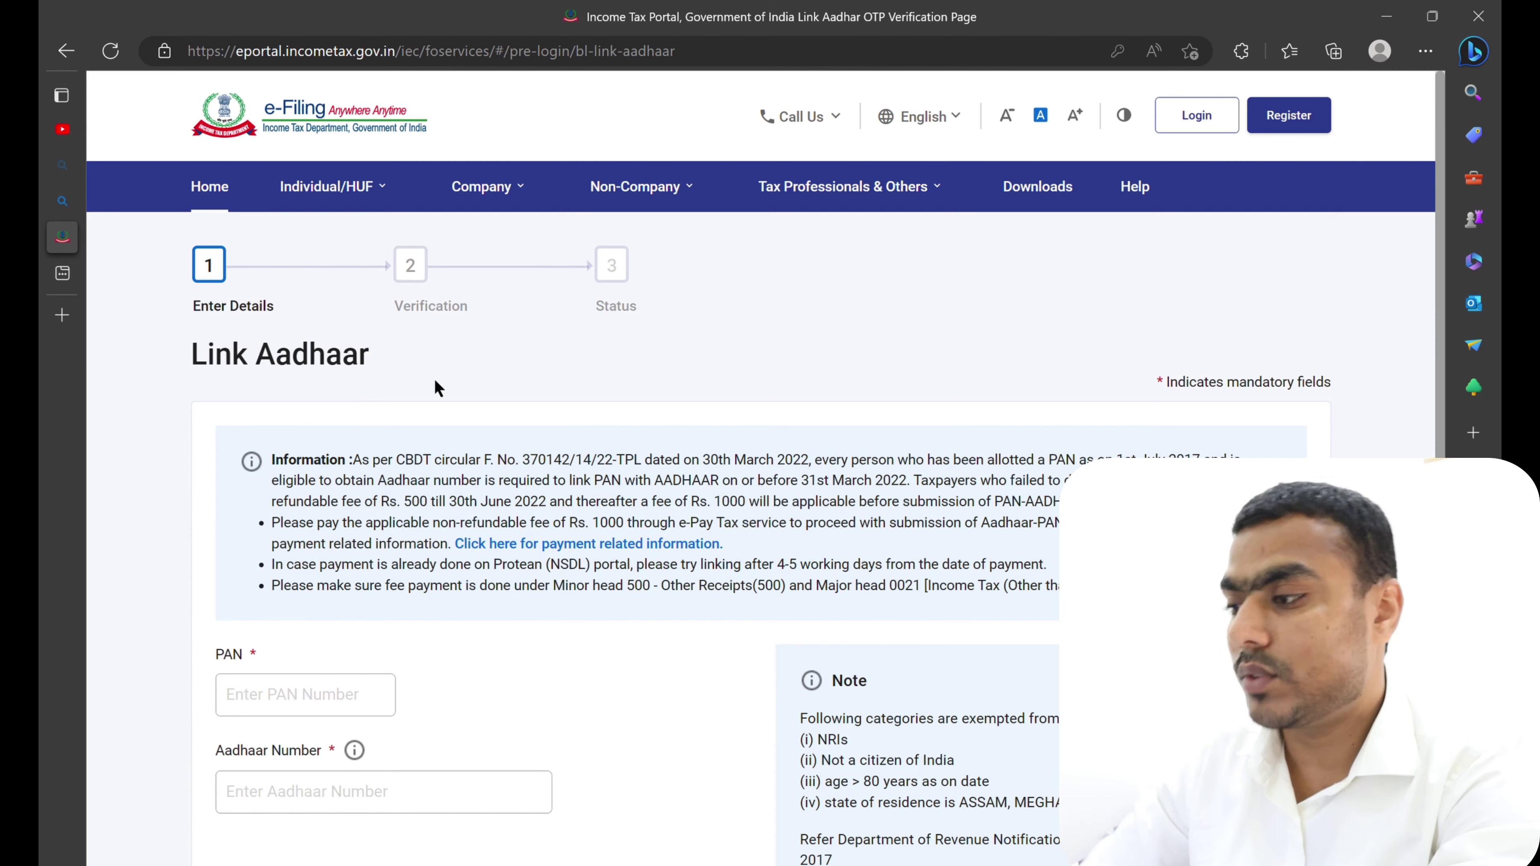
Examine the Link Aadhaar form's mandatory fields, the fee payment information and the note on exempted categories.
scroll(433, 377, "down", 2)
left_click(388, 581)
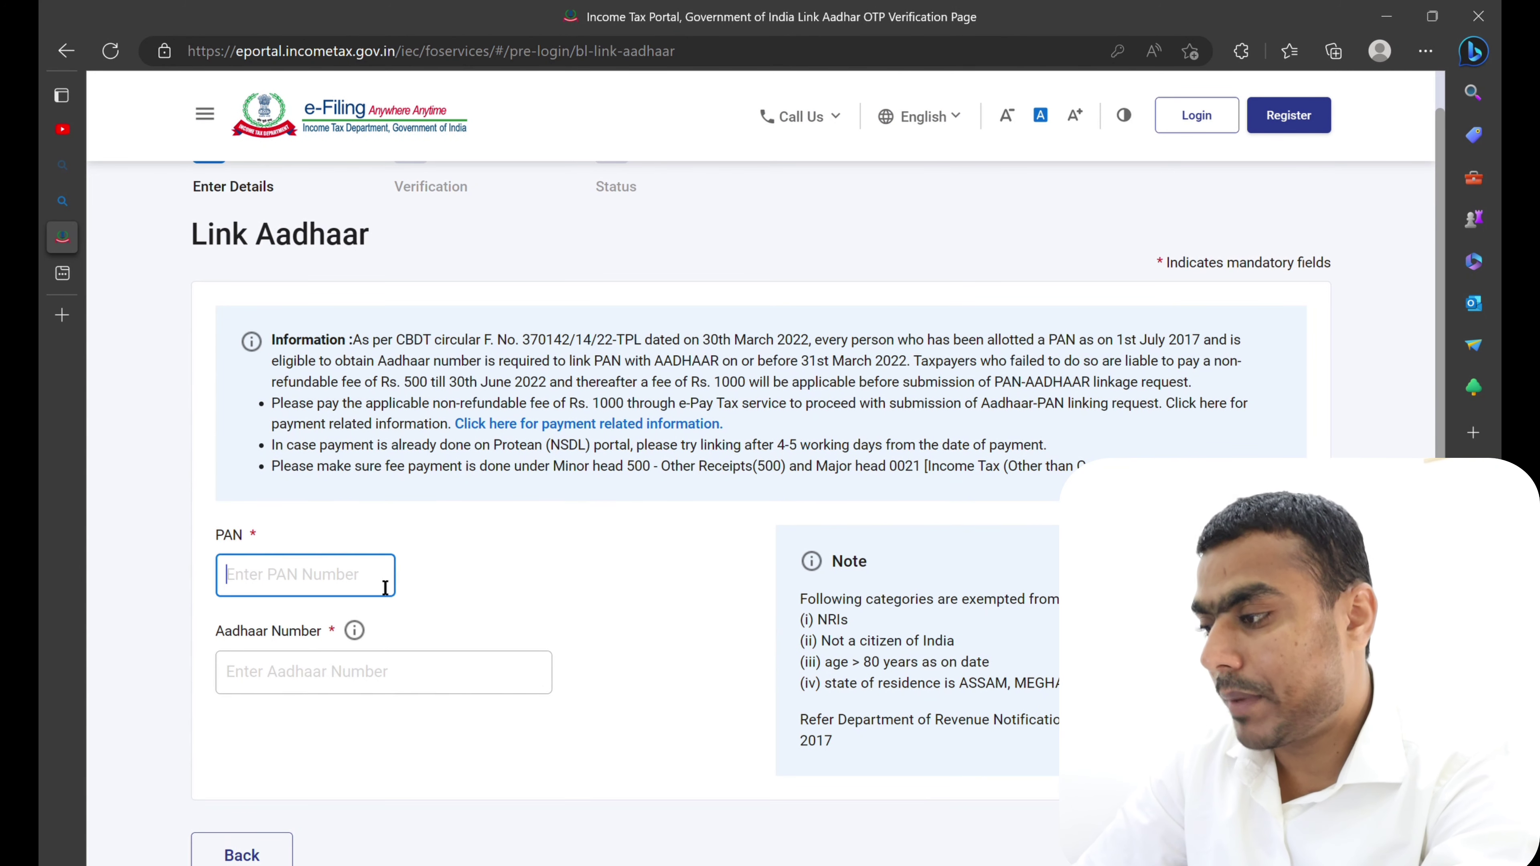
left_click(332, 670)
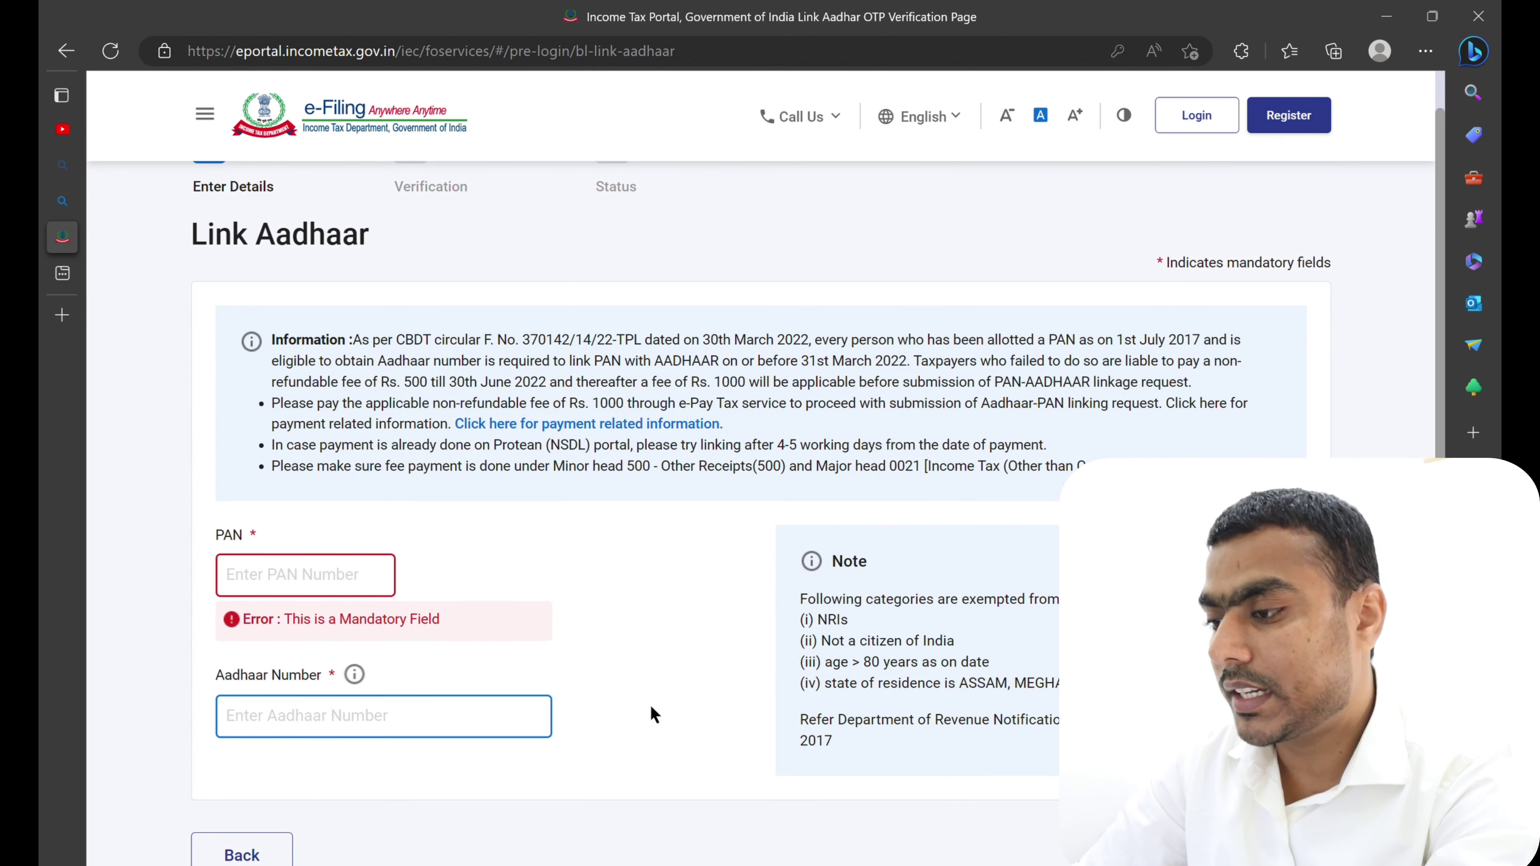
left_click(665, 689)
scroll(825, 500, "down", 3)
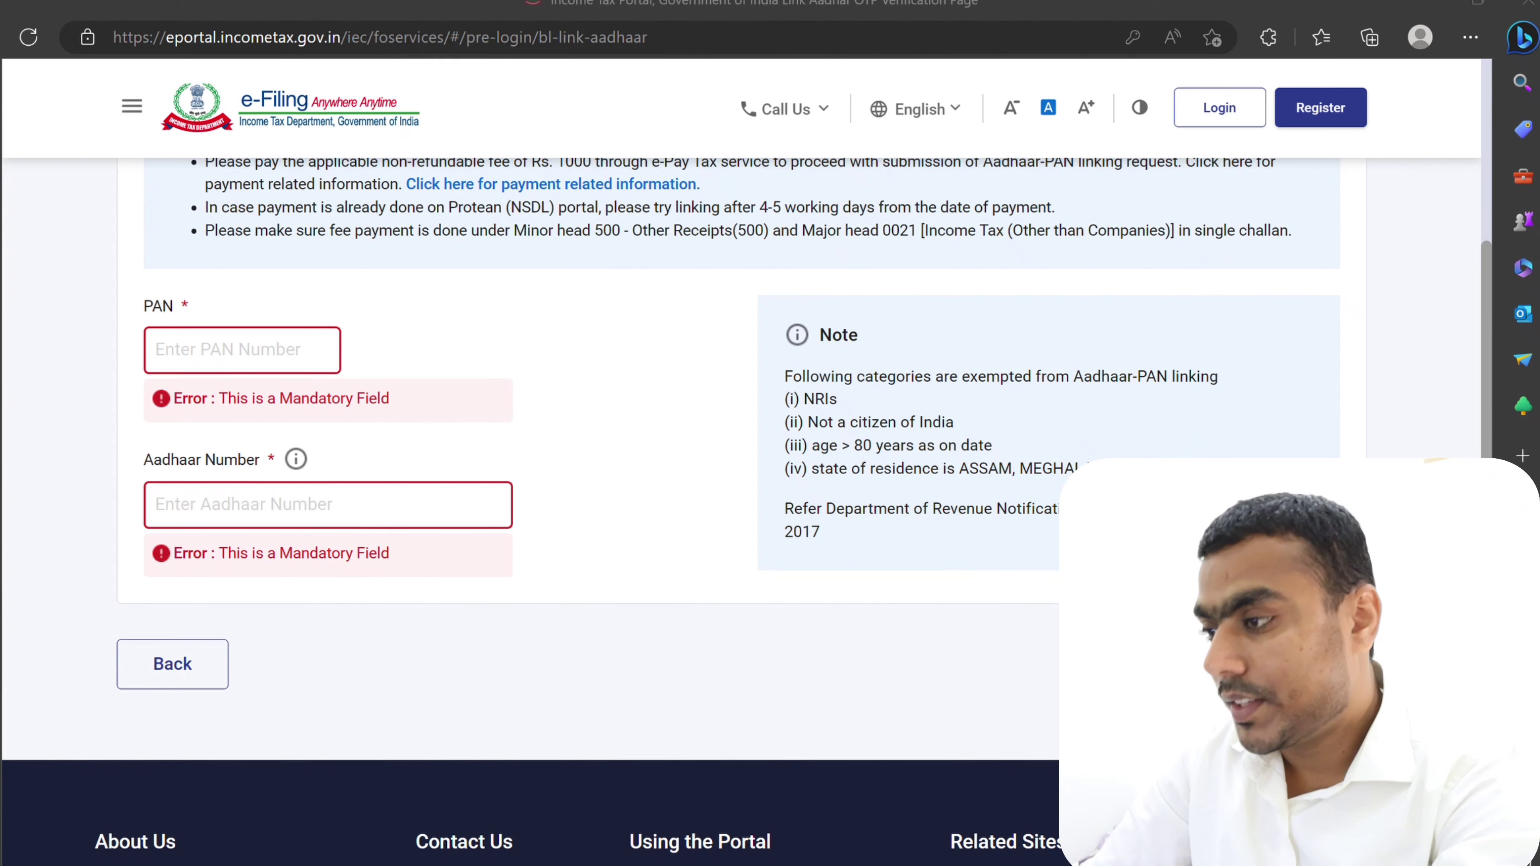
scroll(568, 589, "up", 5)
scroll(592, 565, "down", 2)
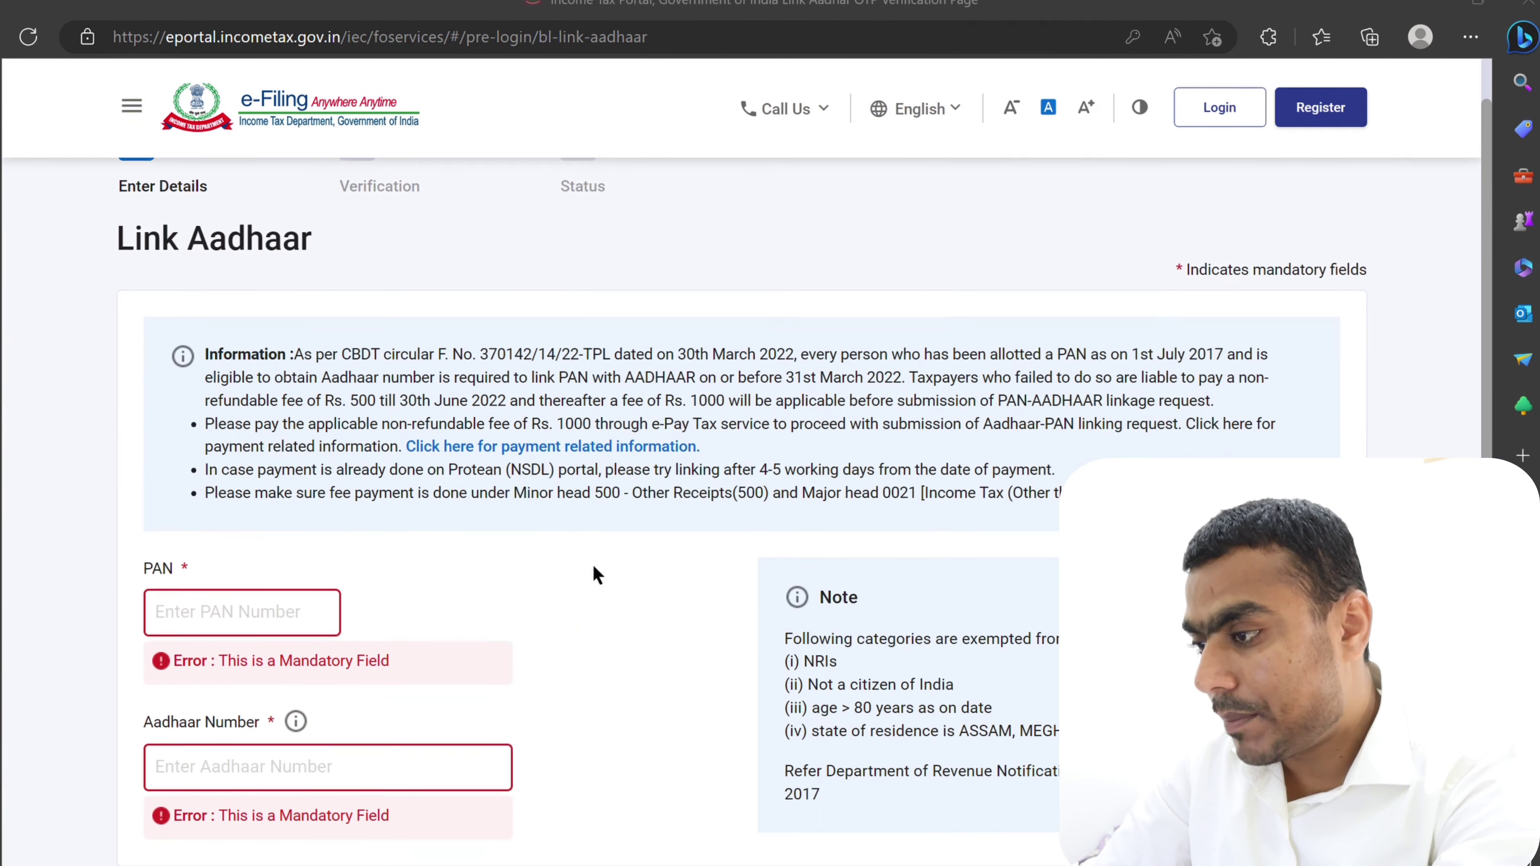
left_click_drag(603, 503, 619, 509)
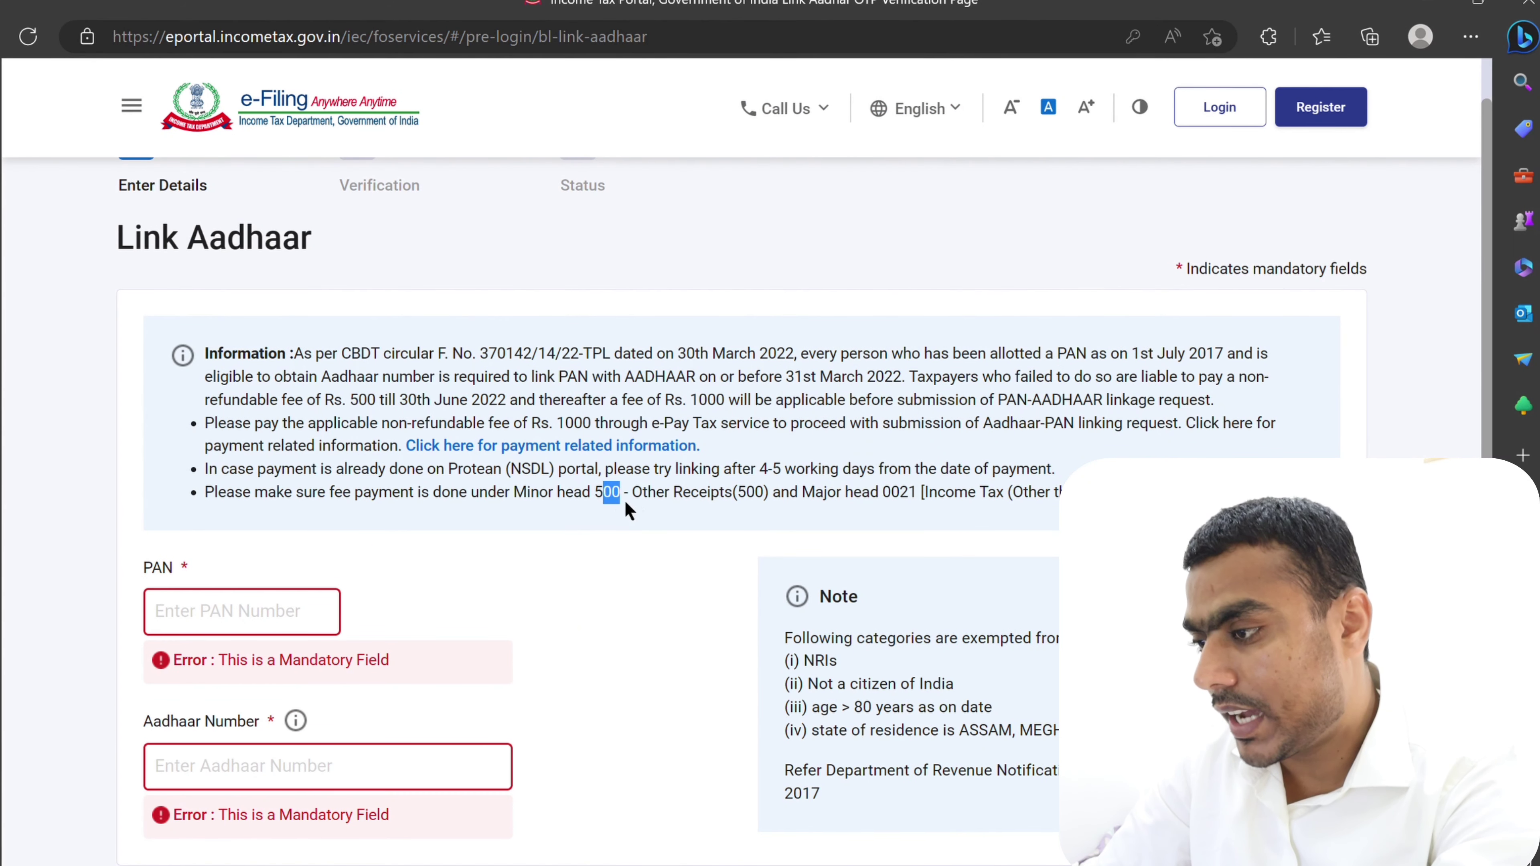
left_click_drag(558, 425, 607, 440)
left_click(591, 608)
scroll(564, 607, "down", 8)
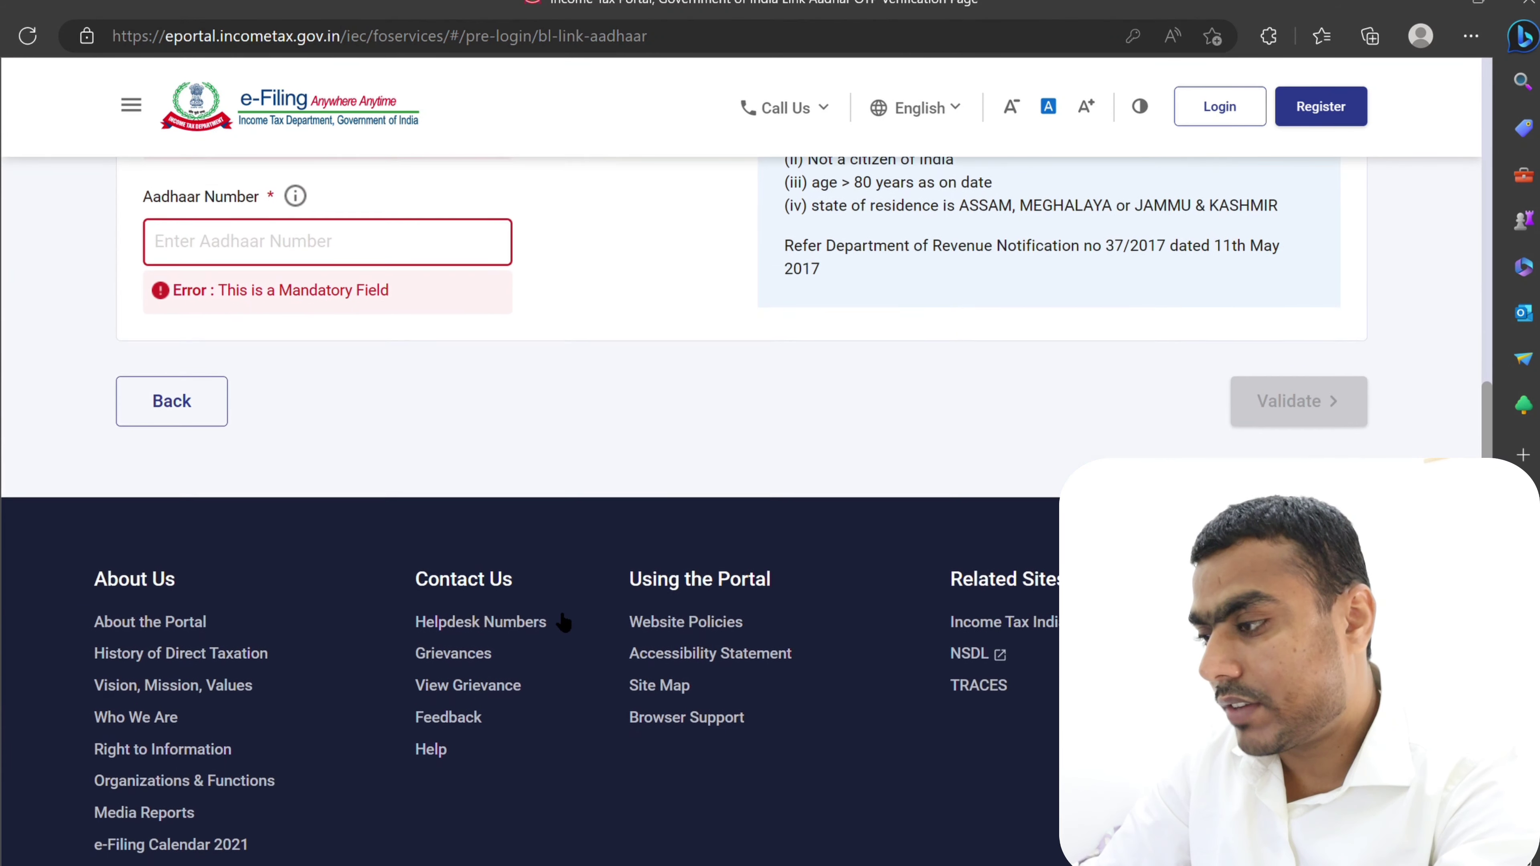
scroll(558, 619, "up", 6)
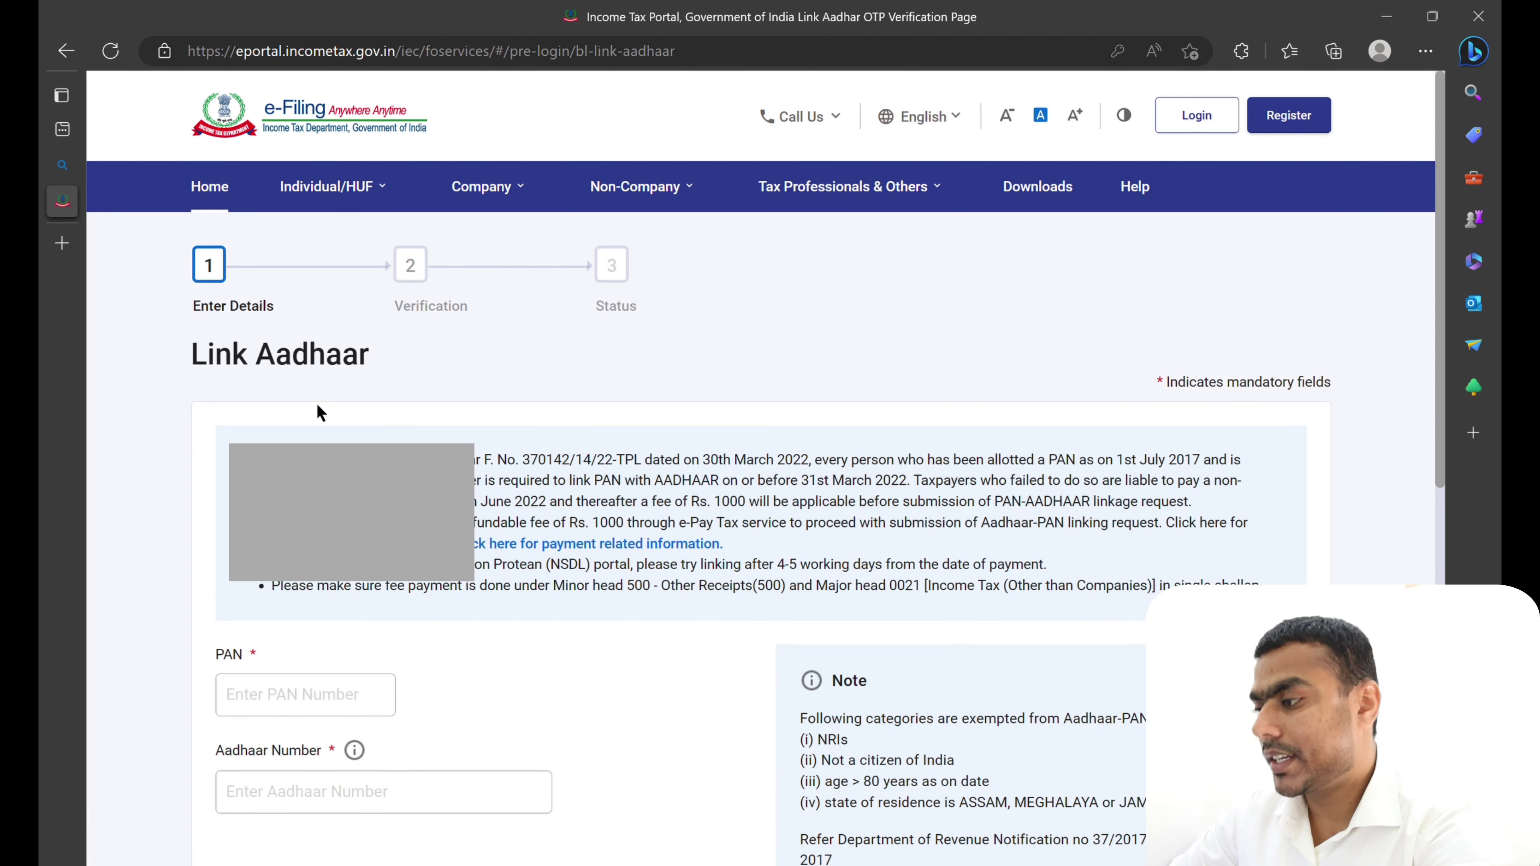
Enter the PAN and Aadhaar number in the Link Aadhaar form, validate them and continue to pay through e-Pay Tax.
scroll(607, 334, "down", 4)
left_click(222, 456)
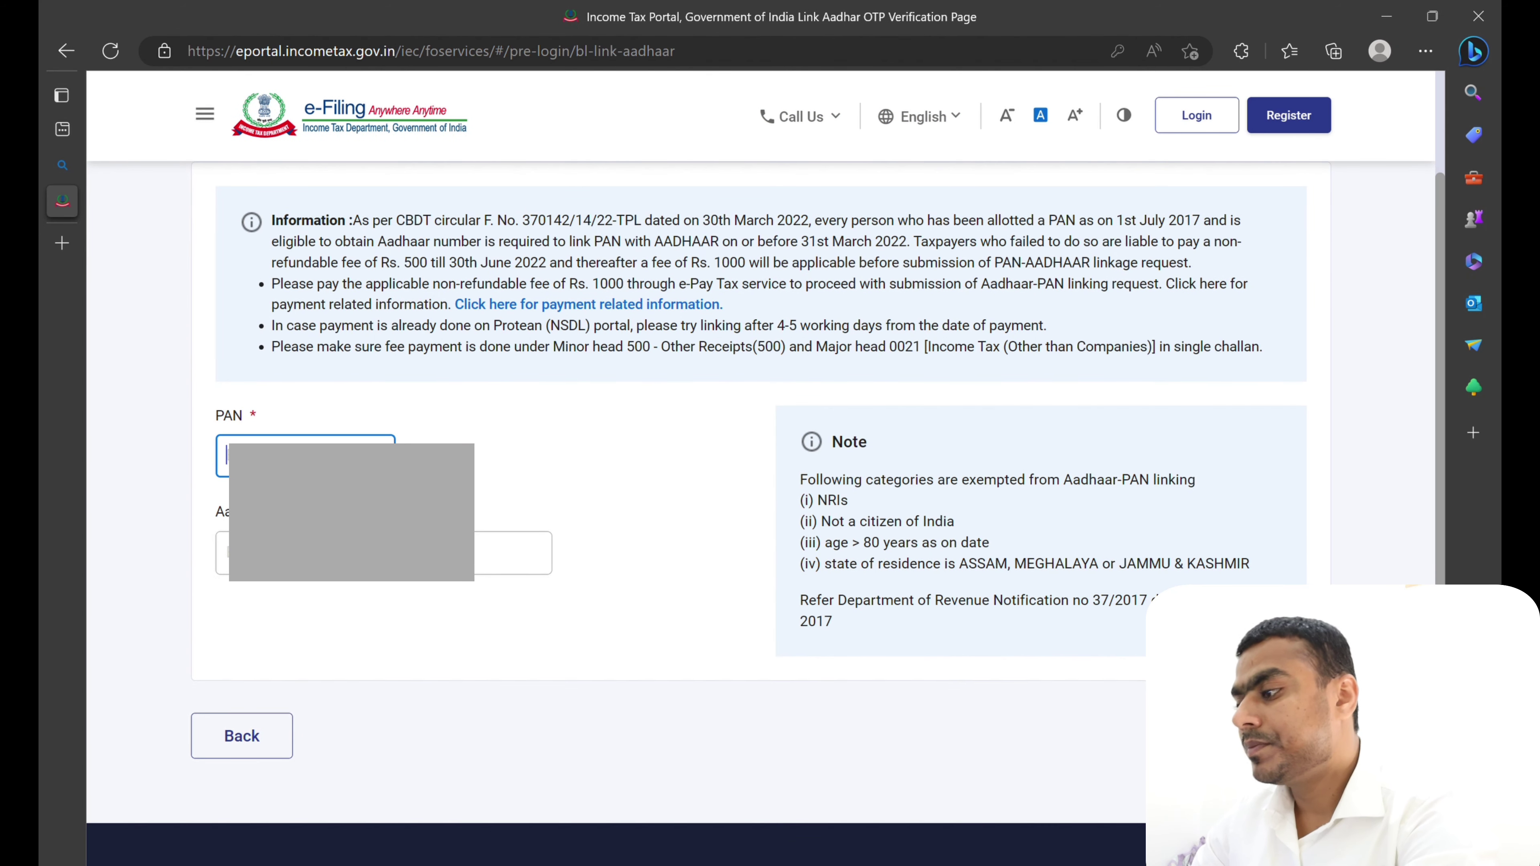
key("ctrl+v")
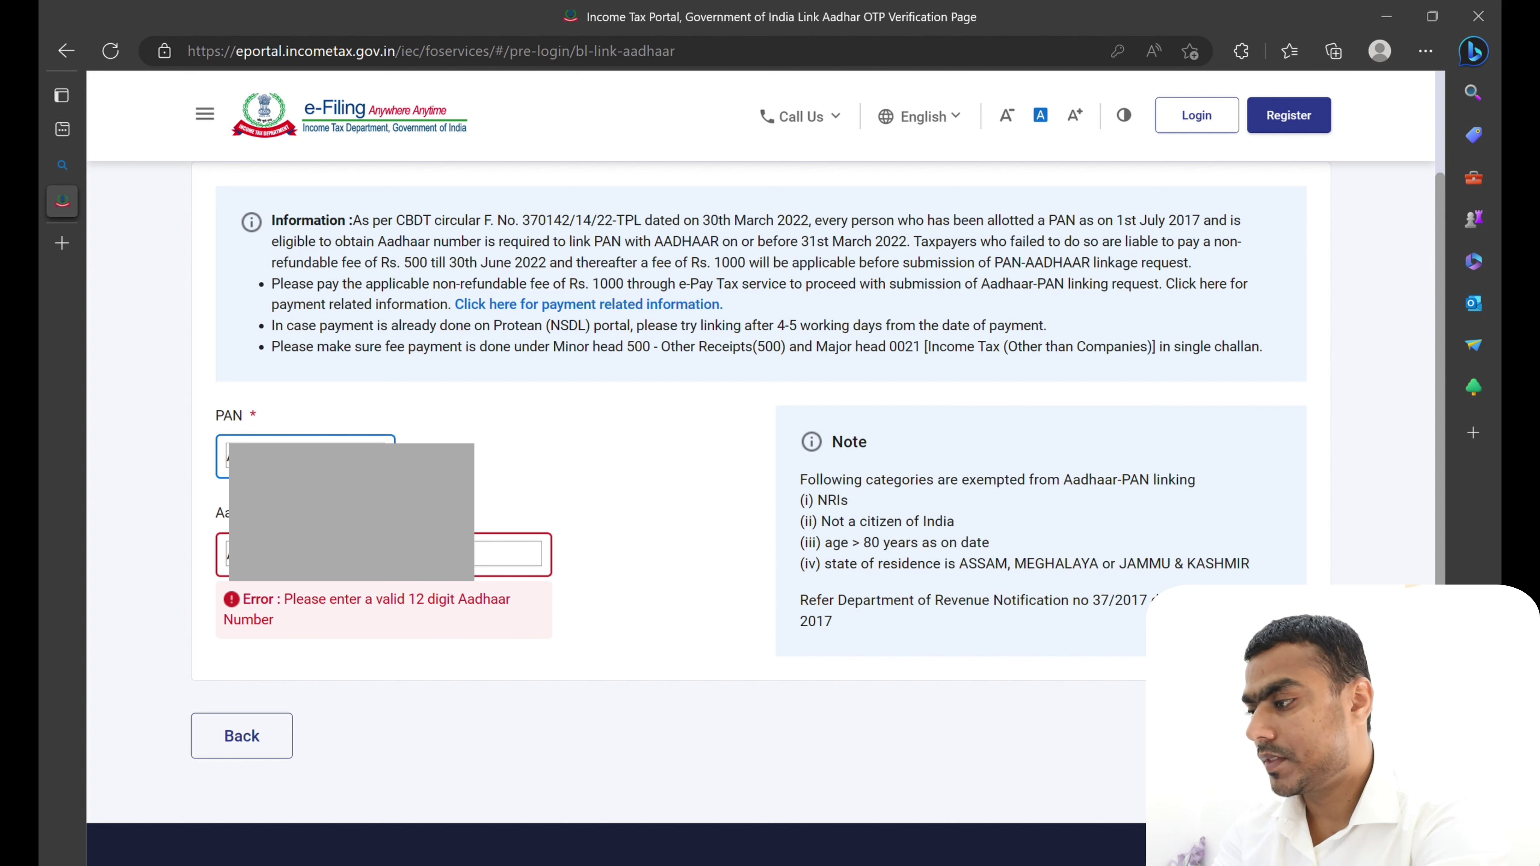
left_click(509, 554)
key("BackSpace")
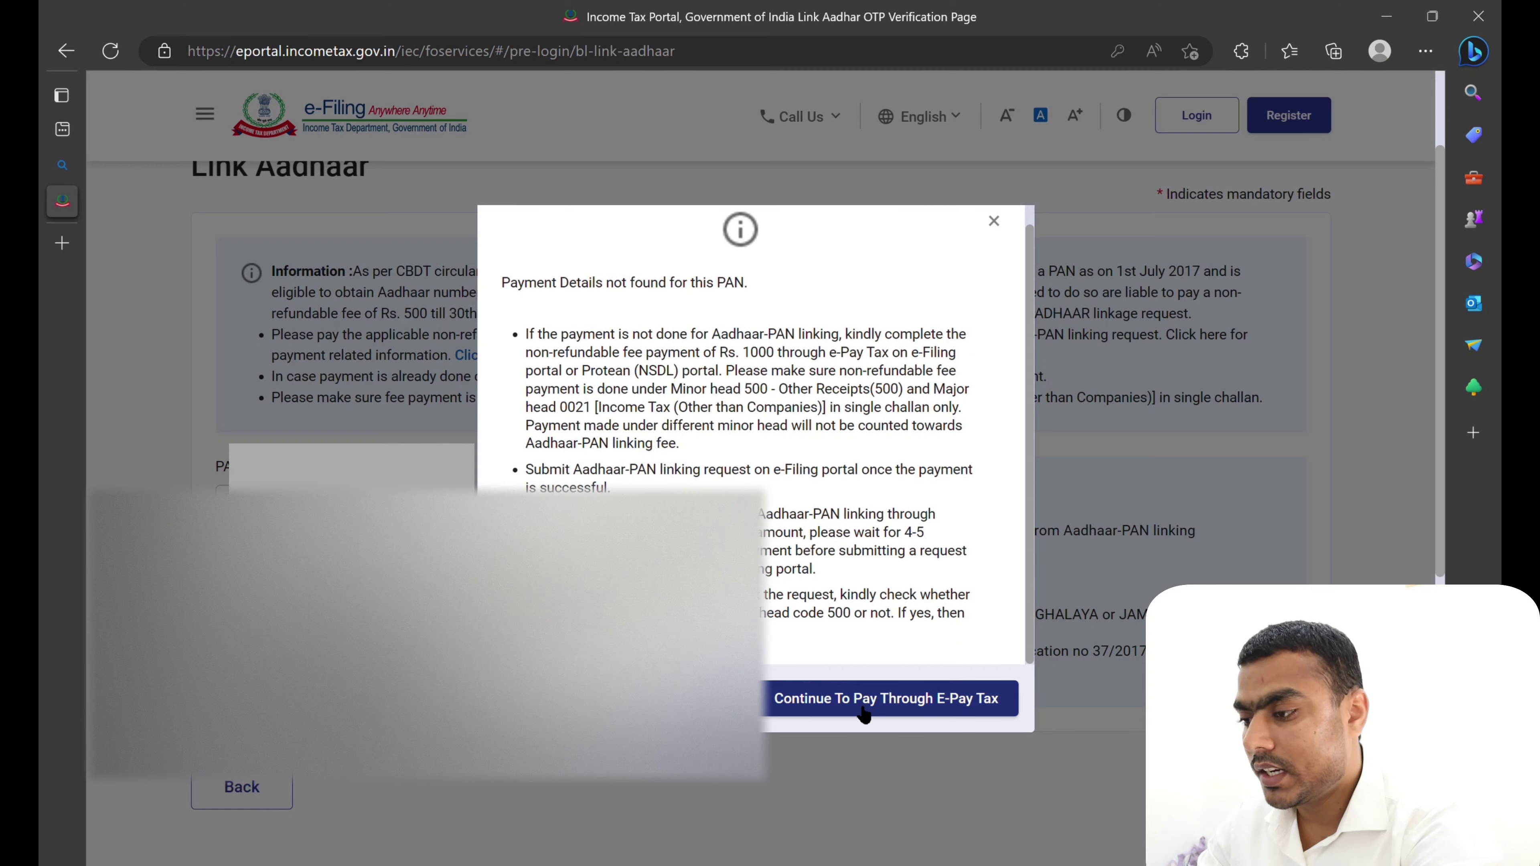
left_click(862, 708)
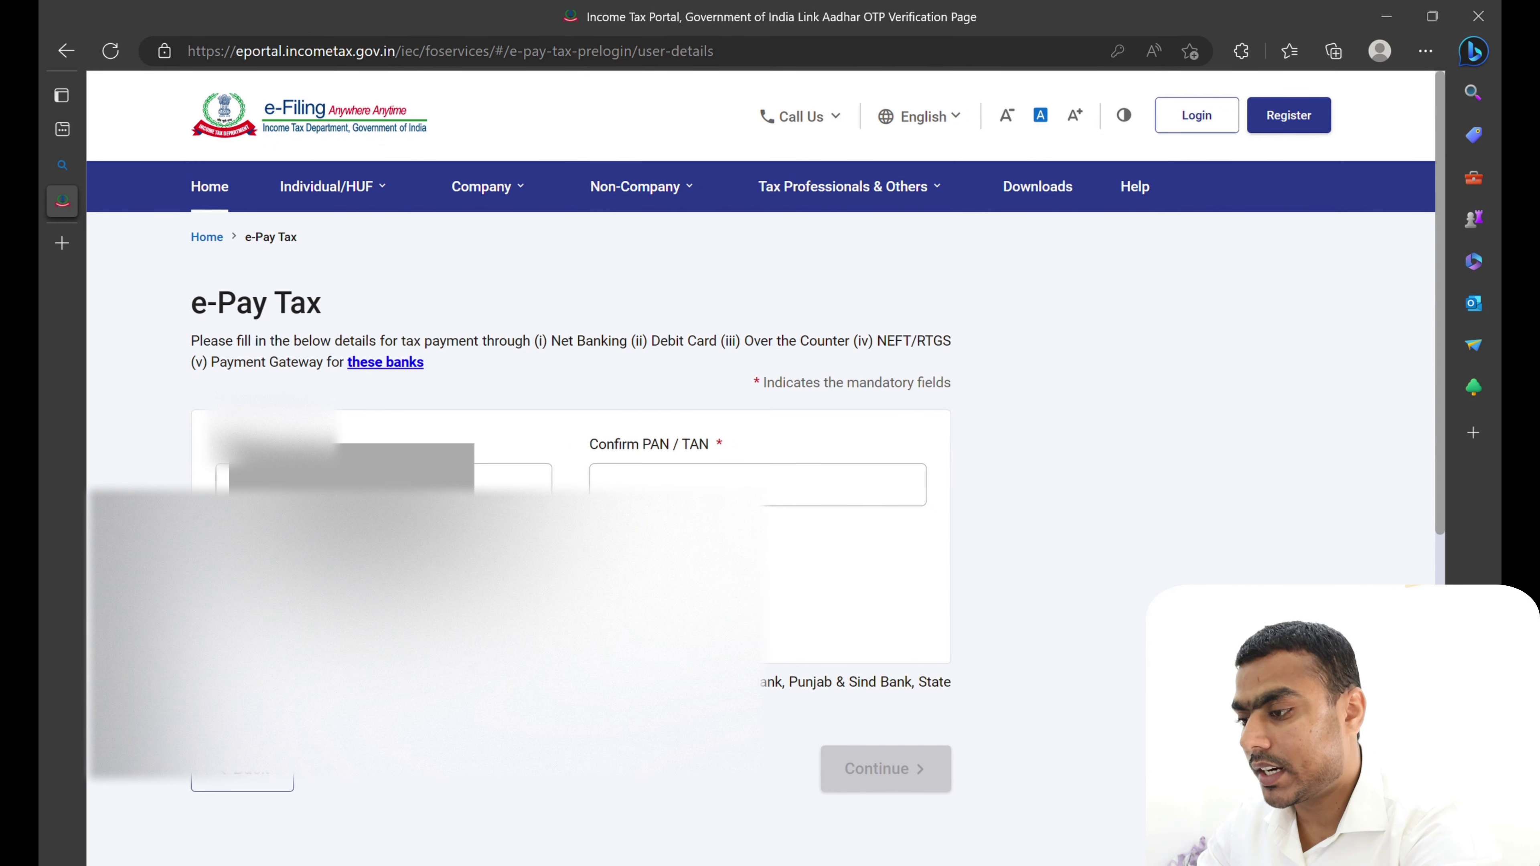
Fill in the PAN, its confirmation and the mobile number on the e-Pay Tax form, and continue to OTP verification.
left_click(382, 484)
key("ctrl+v")
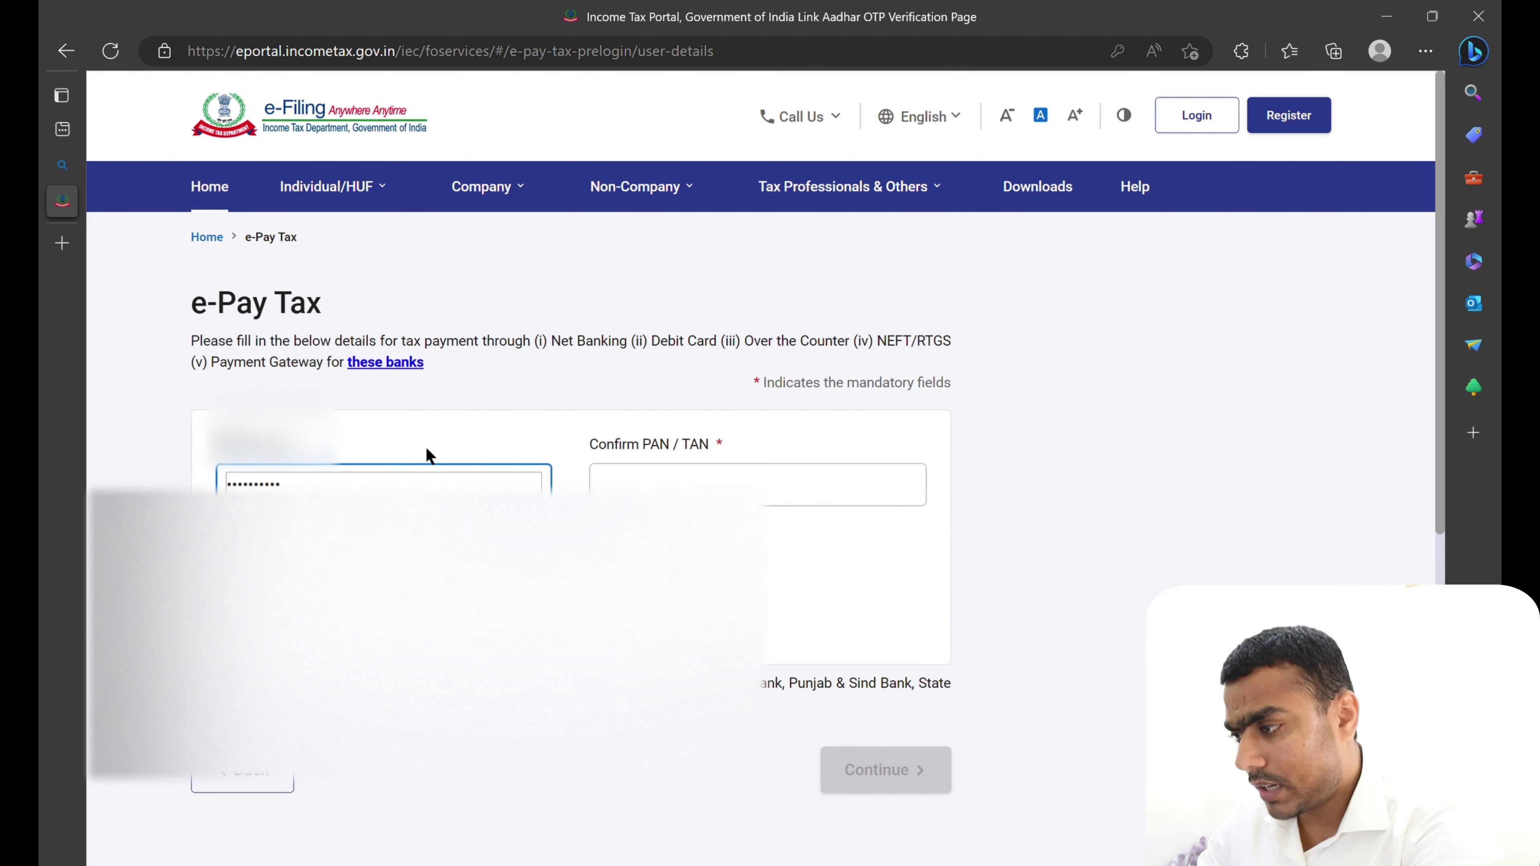
left_click(704, 475)
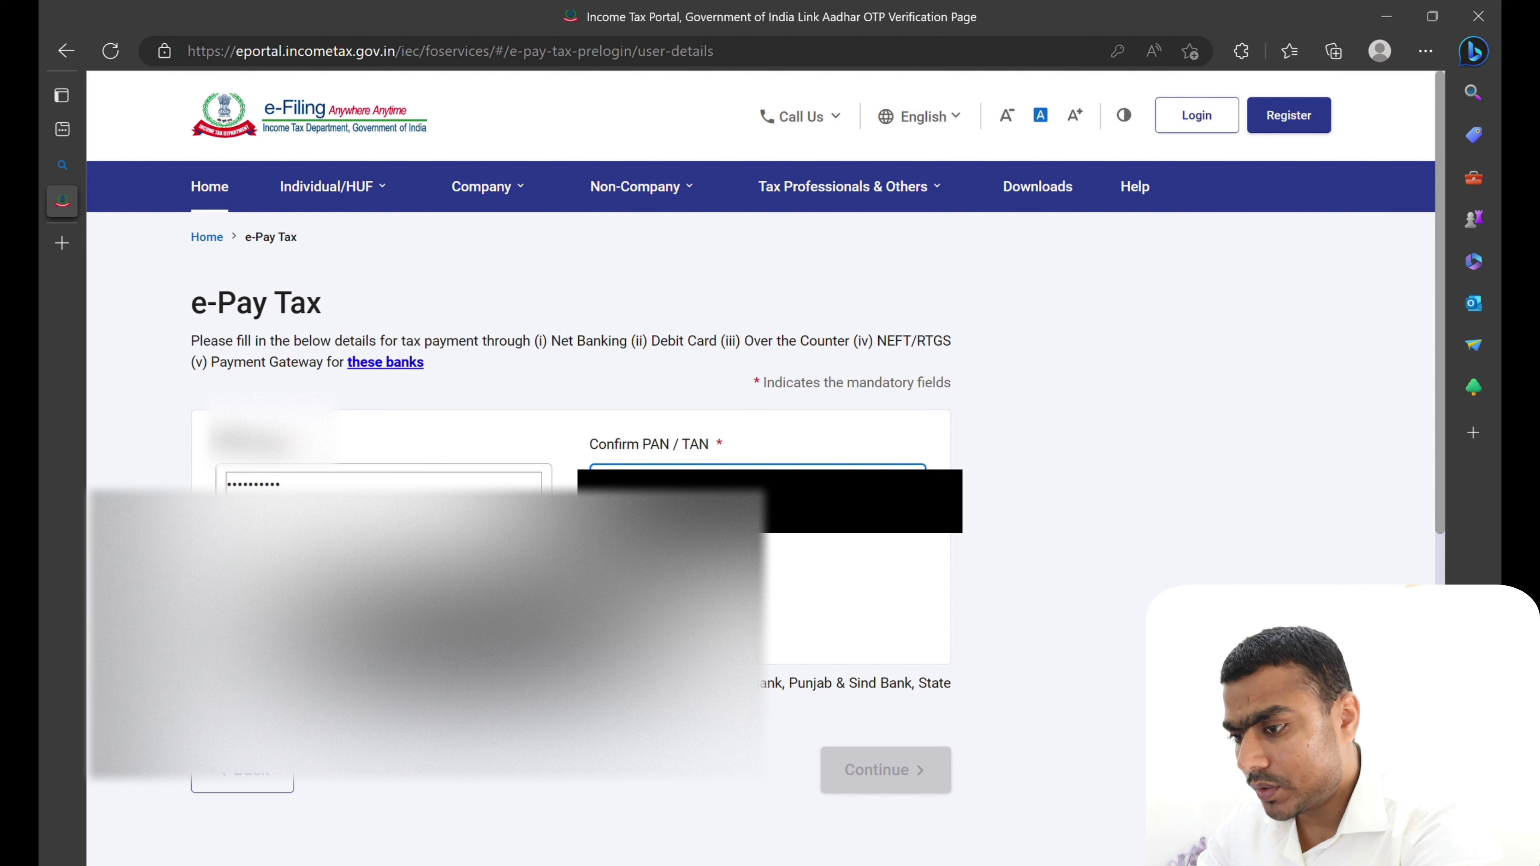
key("ctrl+v")
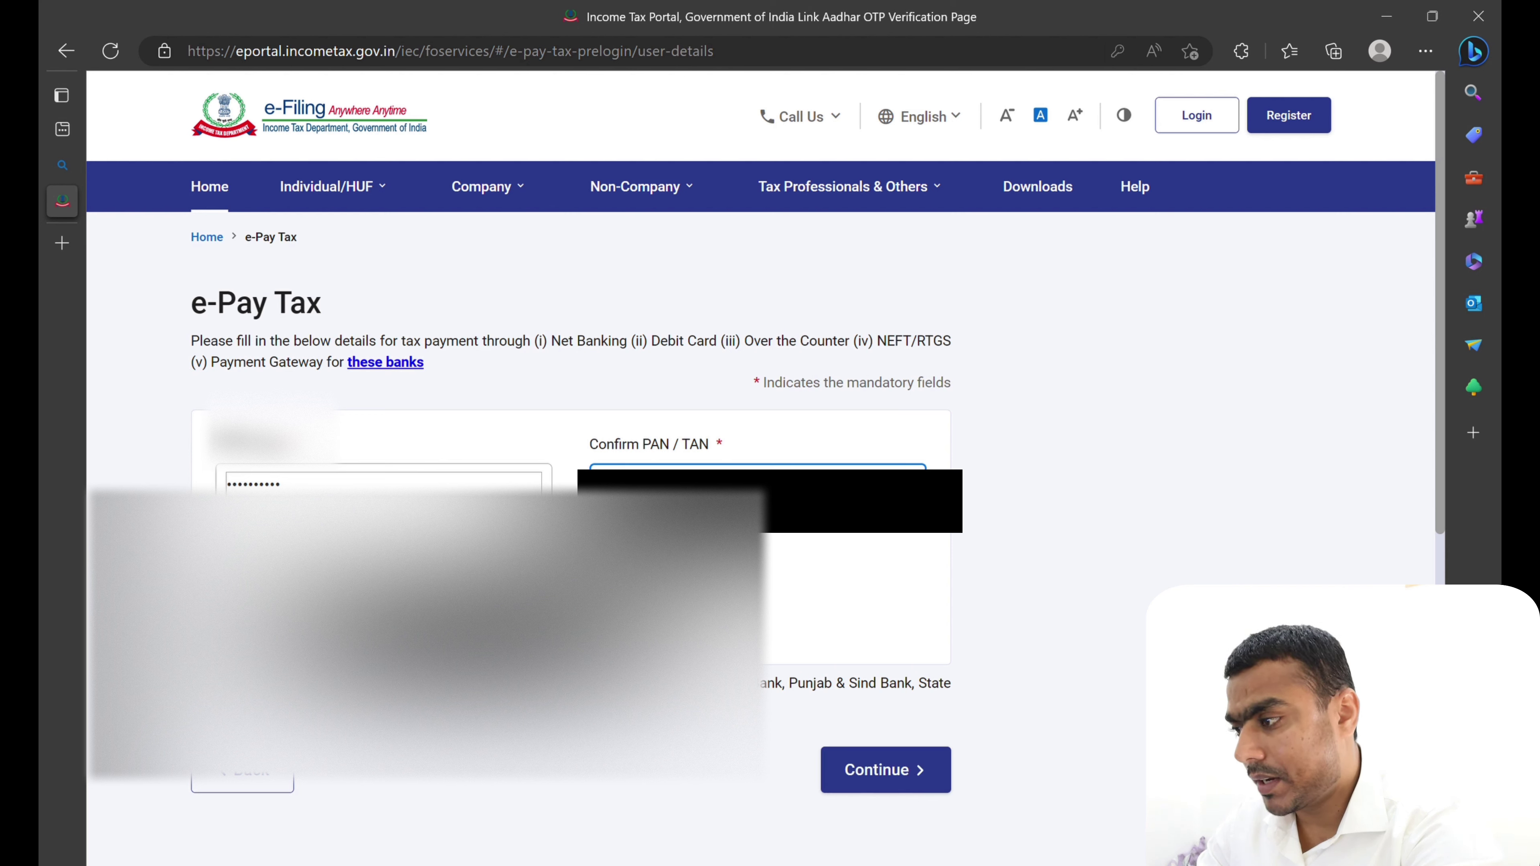
left_click(280, 484)
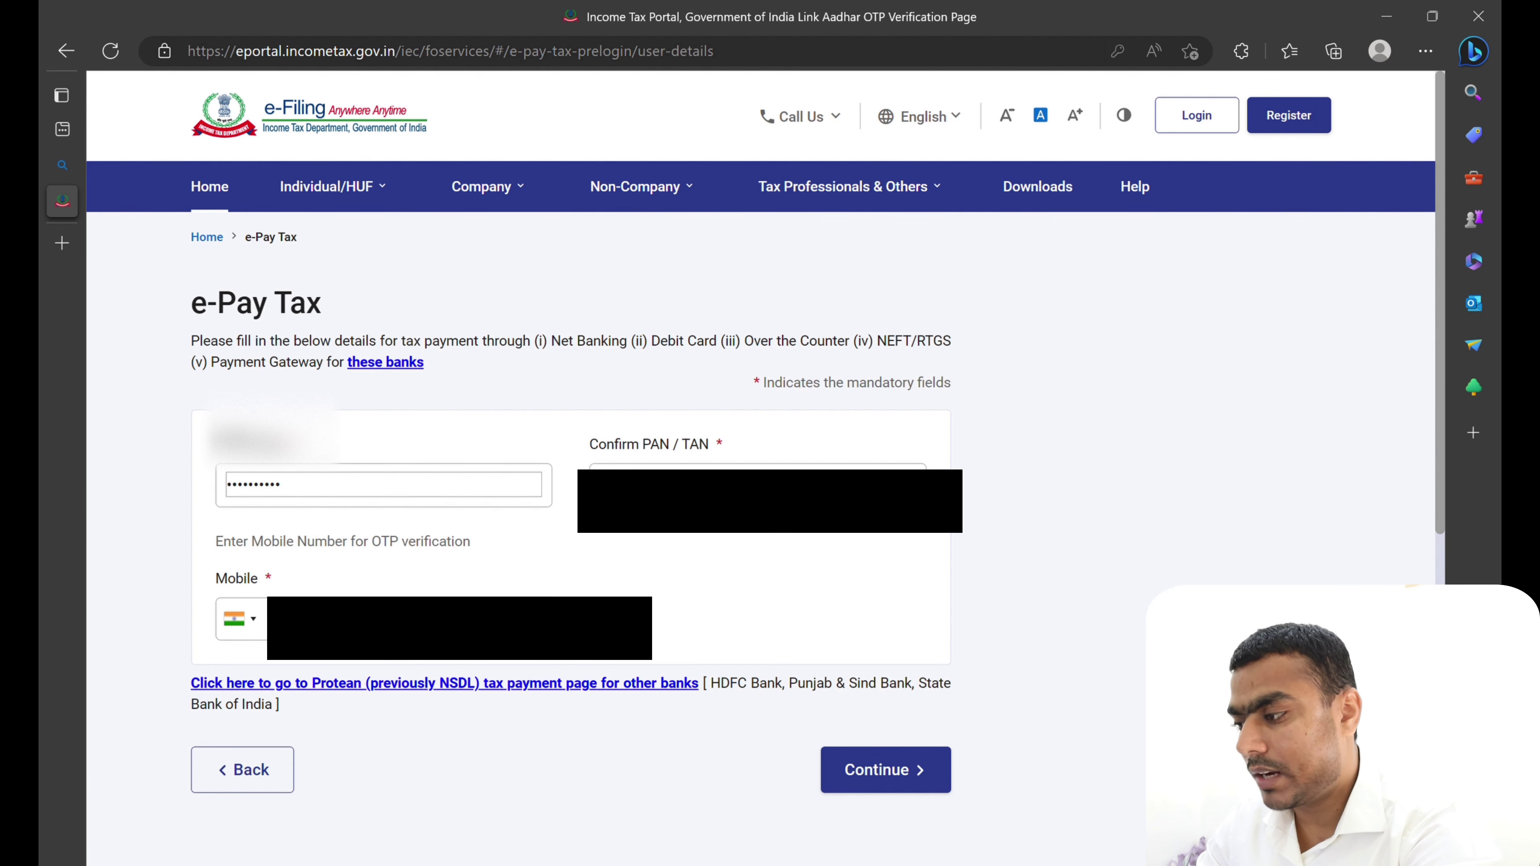
left_click(901, 789)
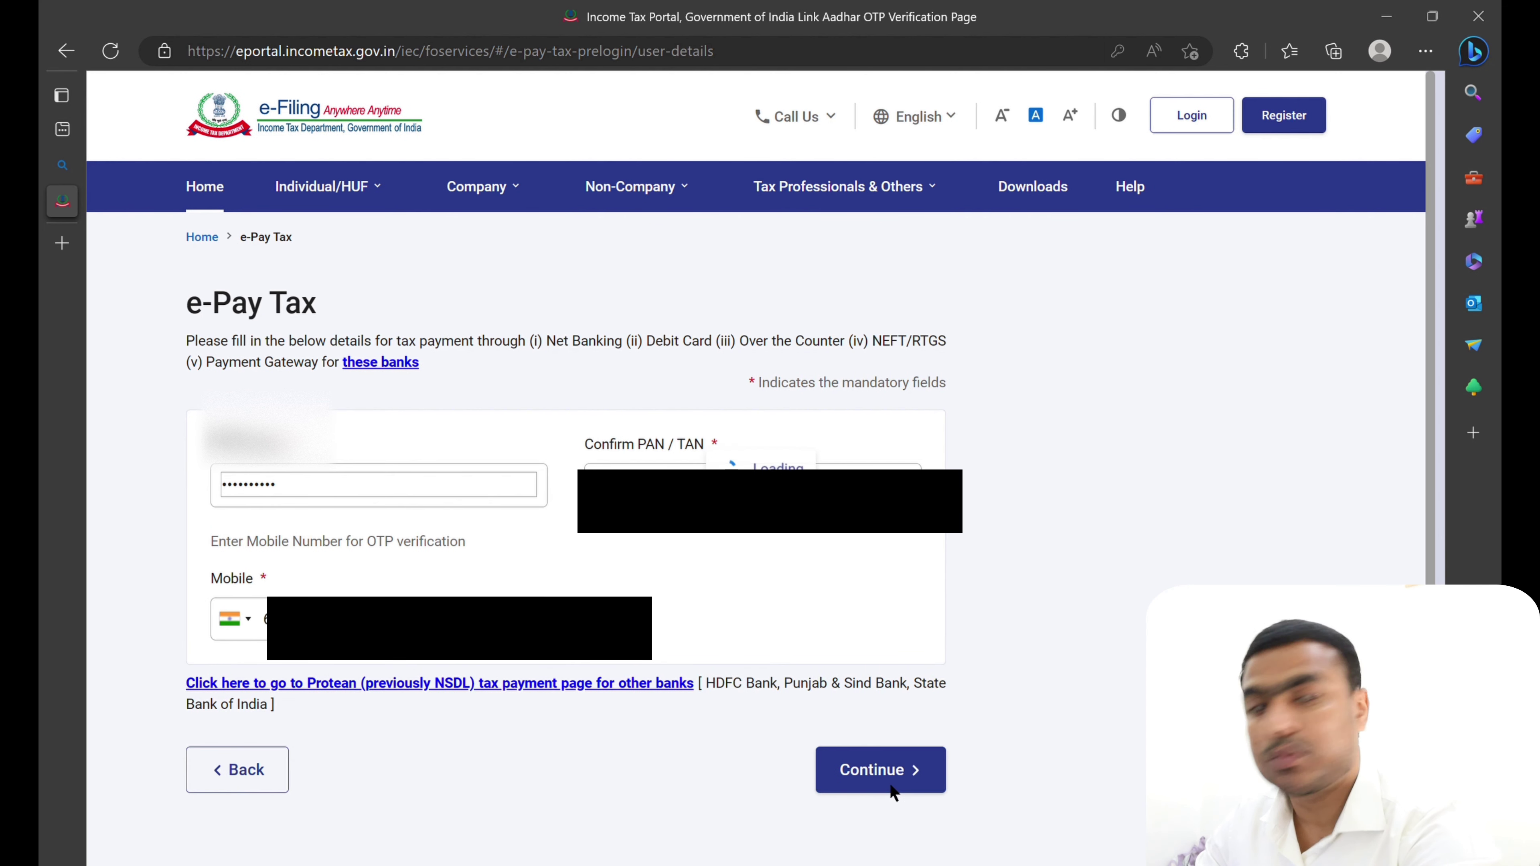